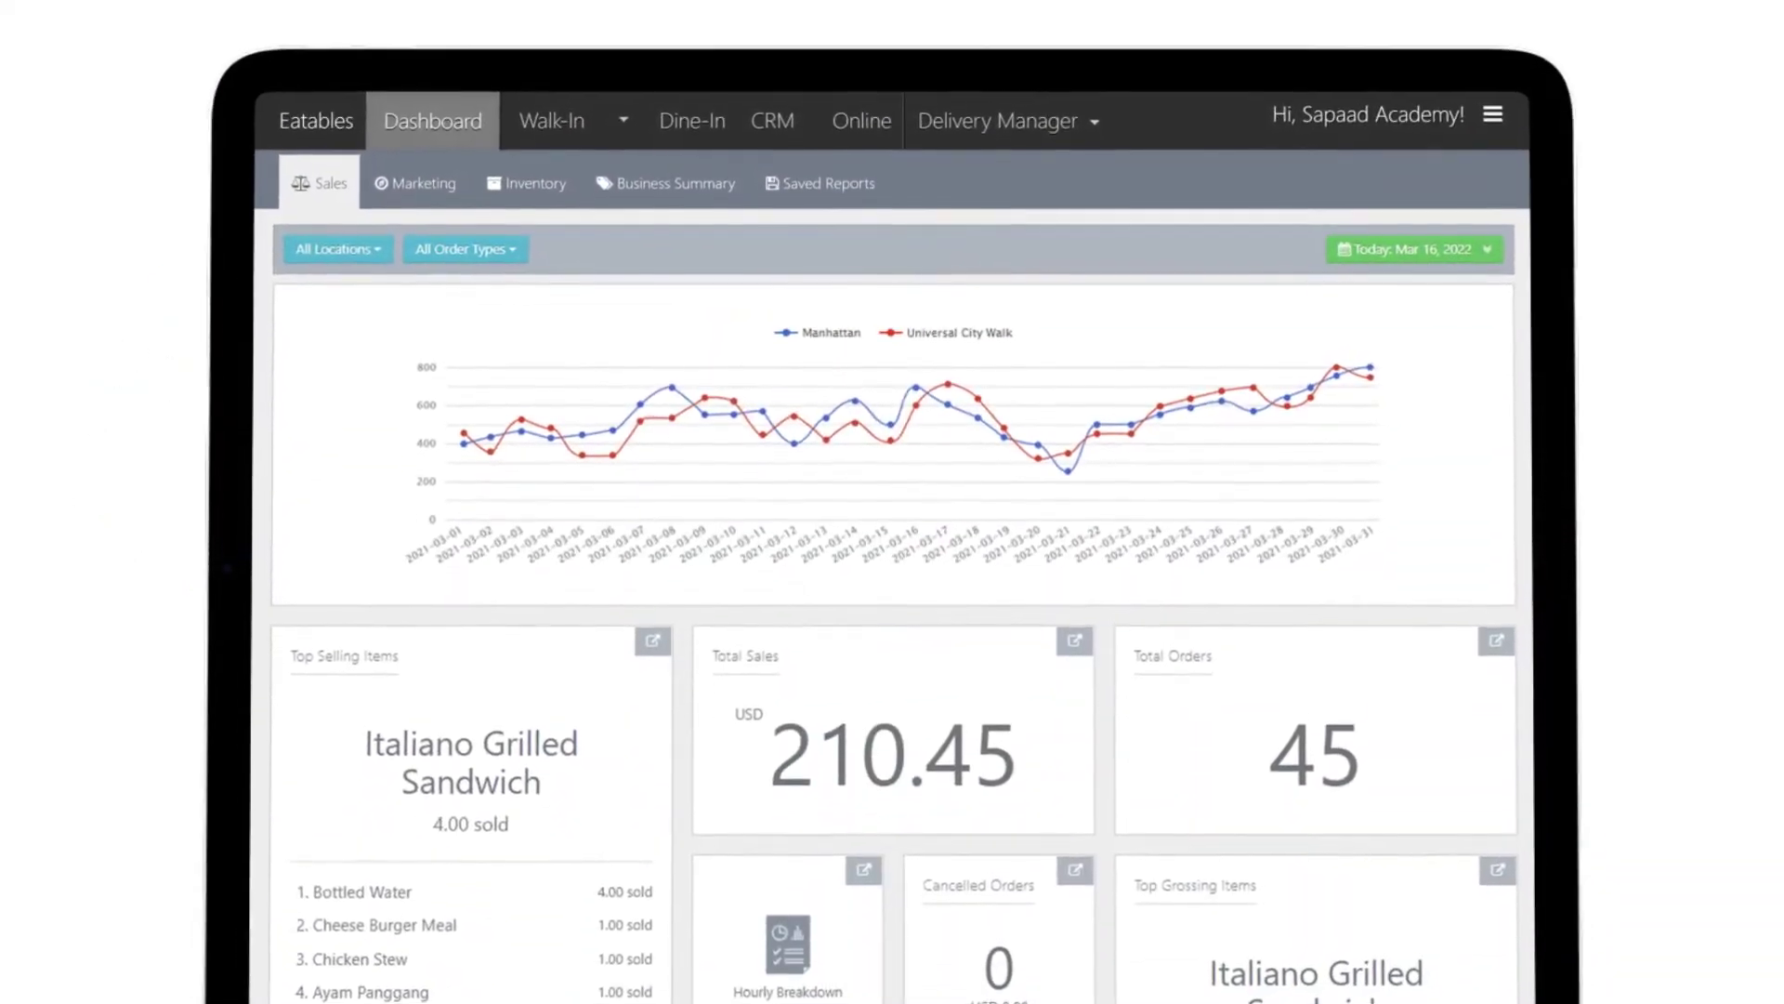
- Go through the main menu to Setup > Sapaad Add-Ons and open the Sapaad Direct tile
click(1495, 112)
click(1580, 334)
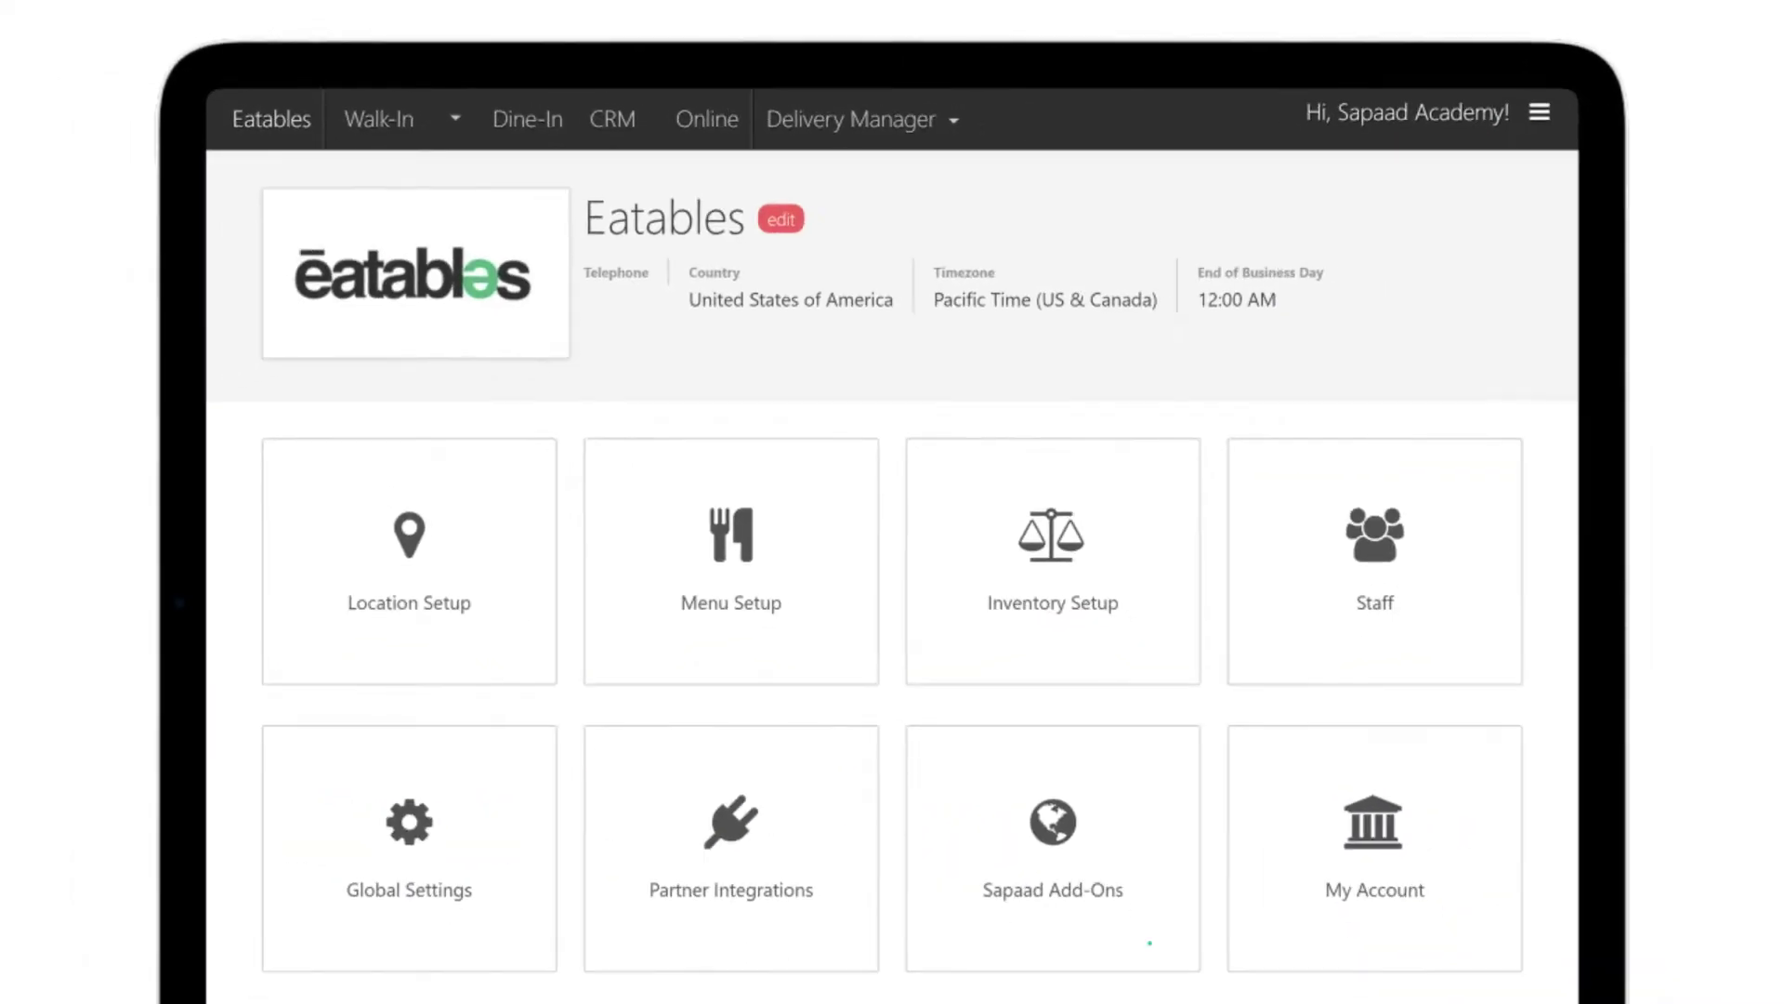
click(1149, 942)
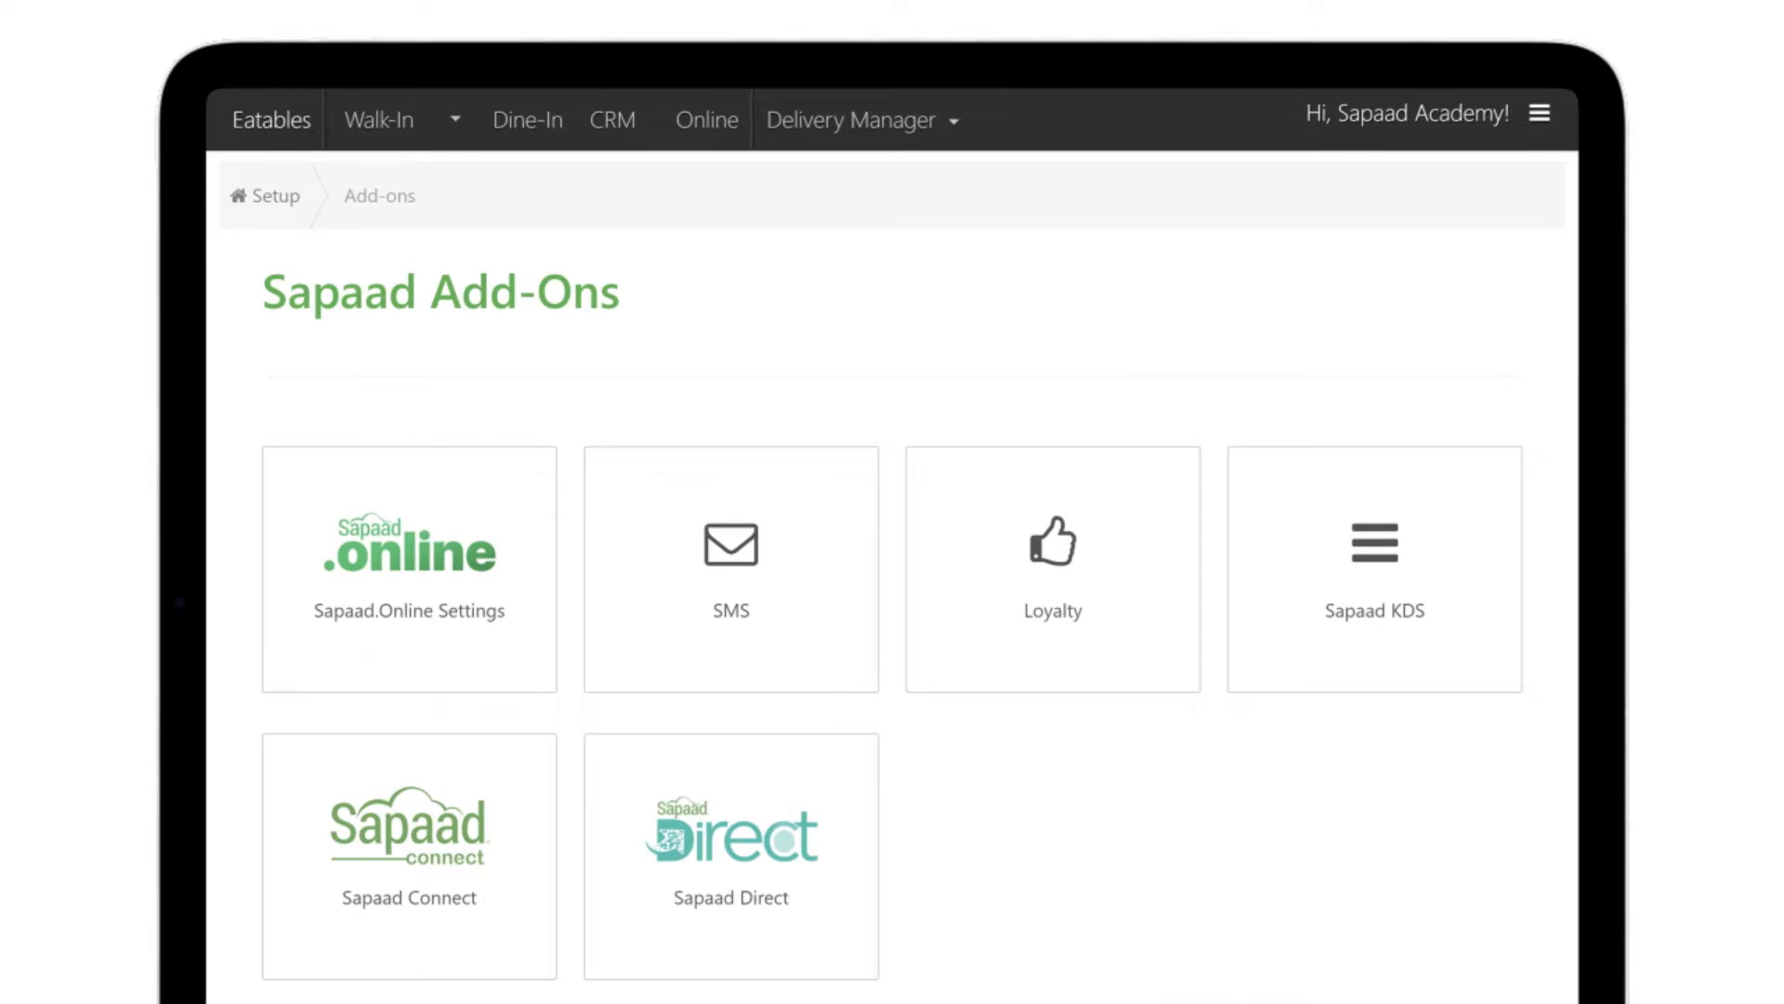
click(856, 948)
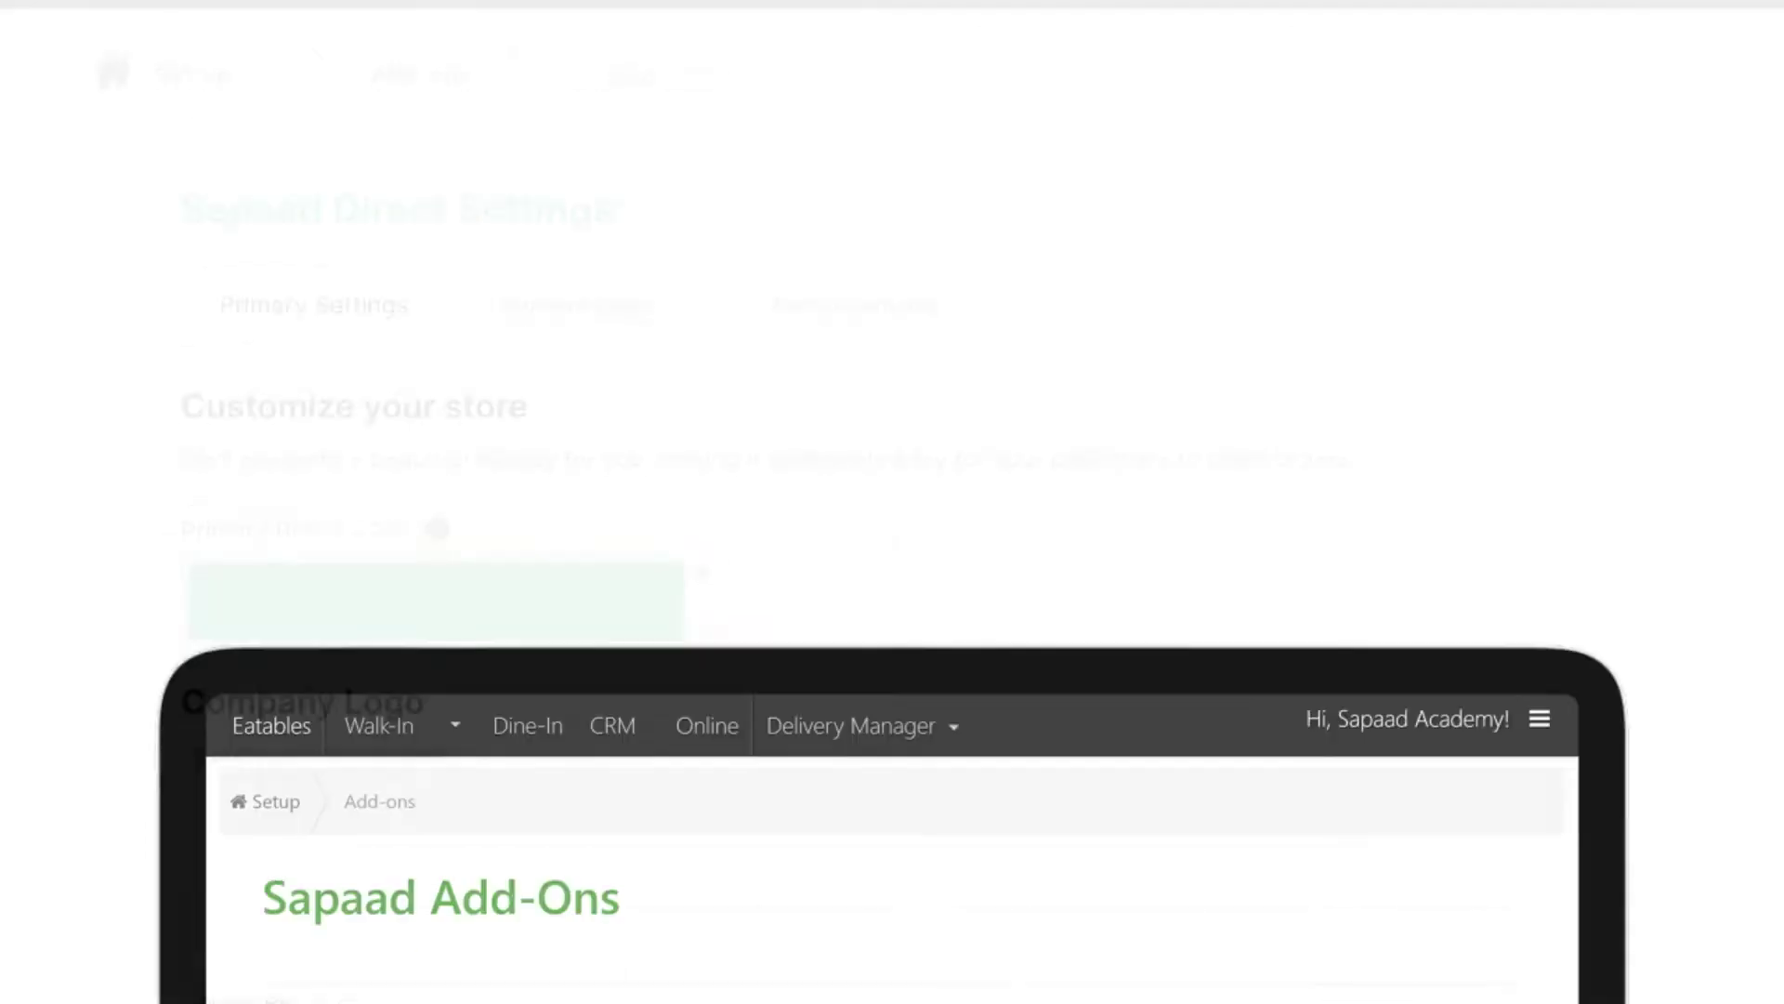
- Set the store's primary brand colour to green and upload logo.png as the logo
scroll(892, 539, down, 4)
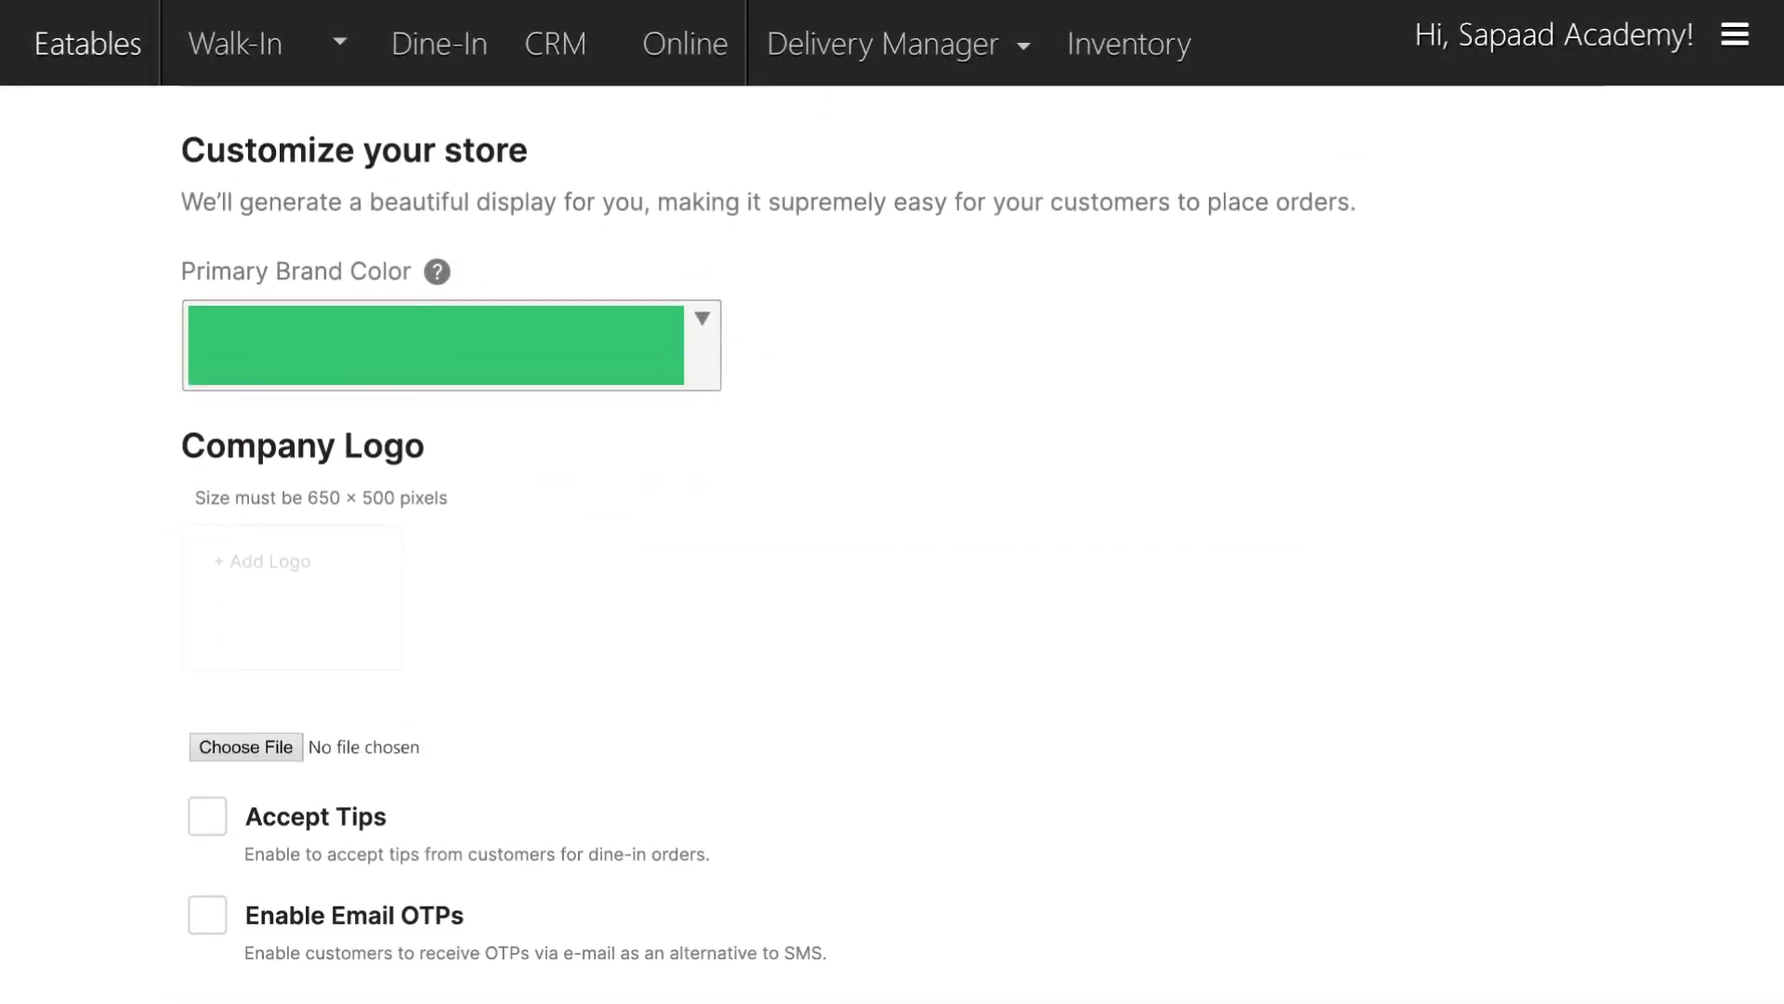
click(713, 361)
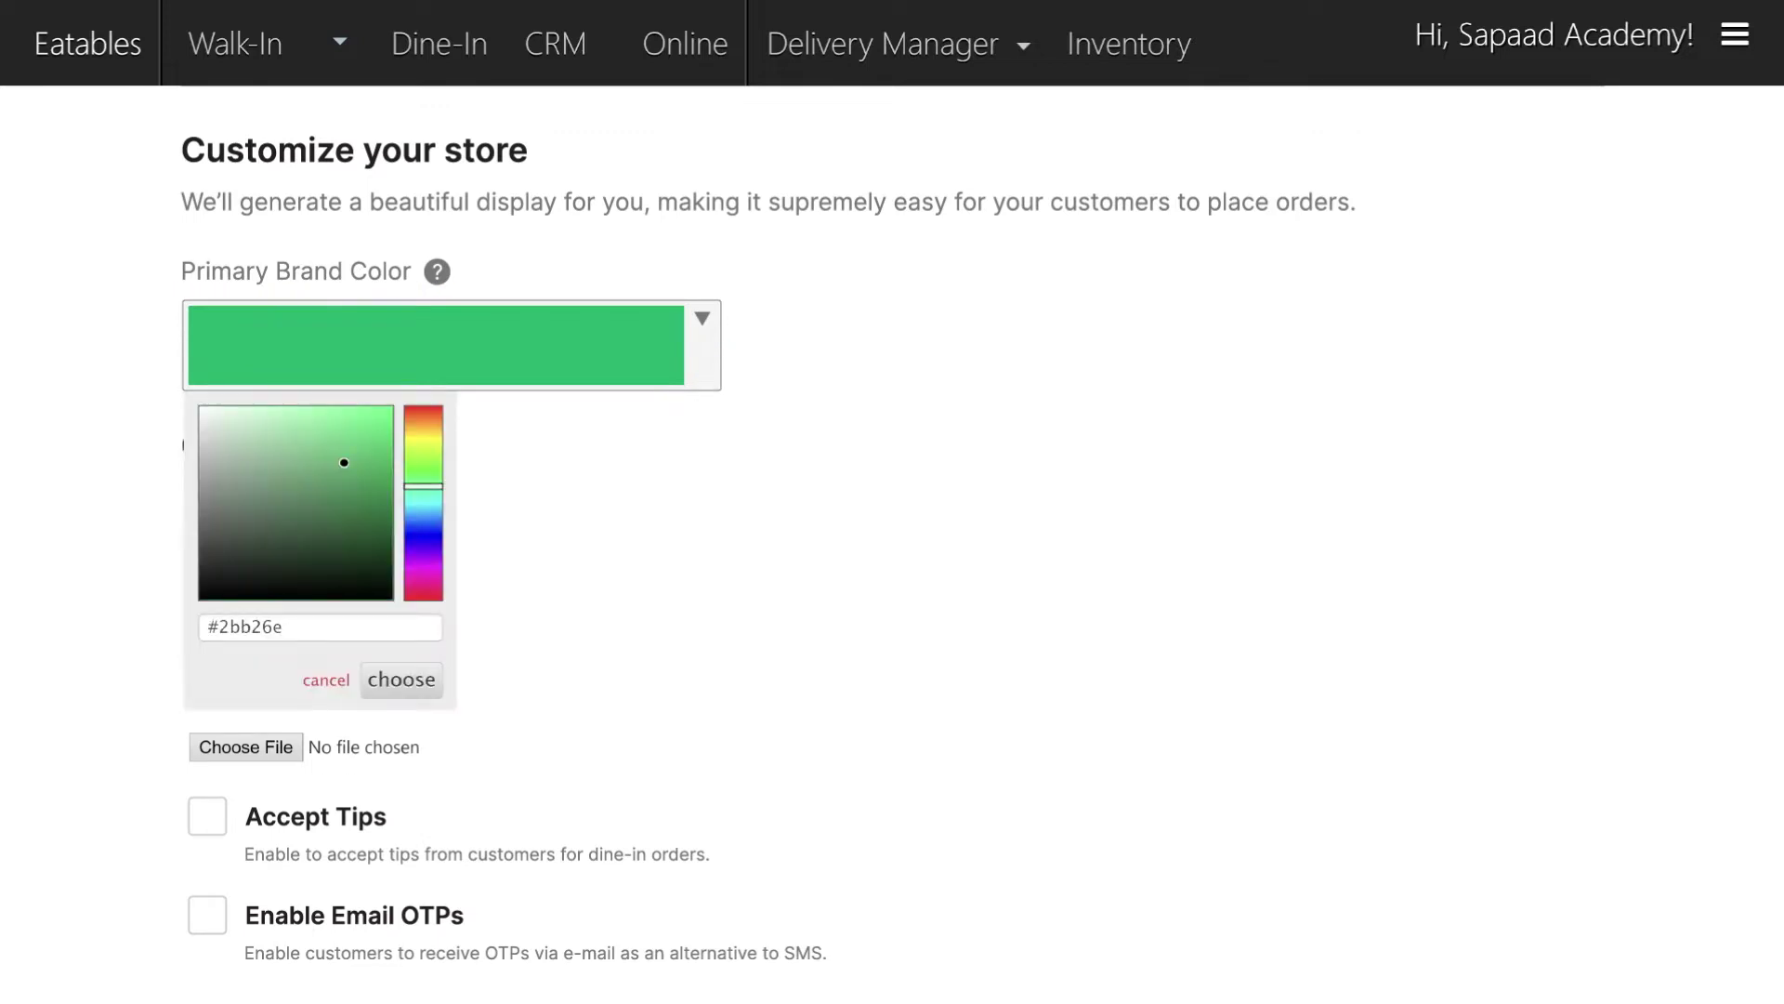
click(436, 693)
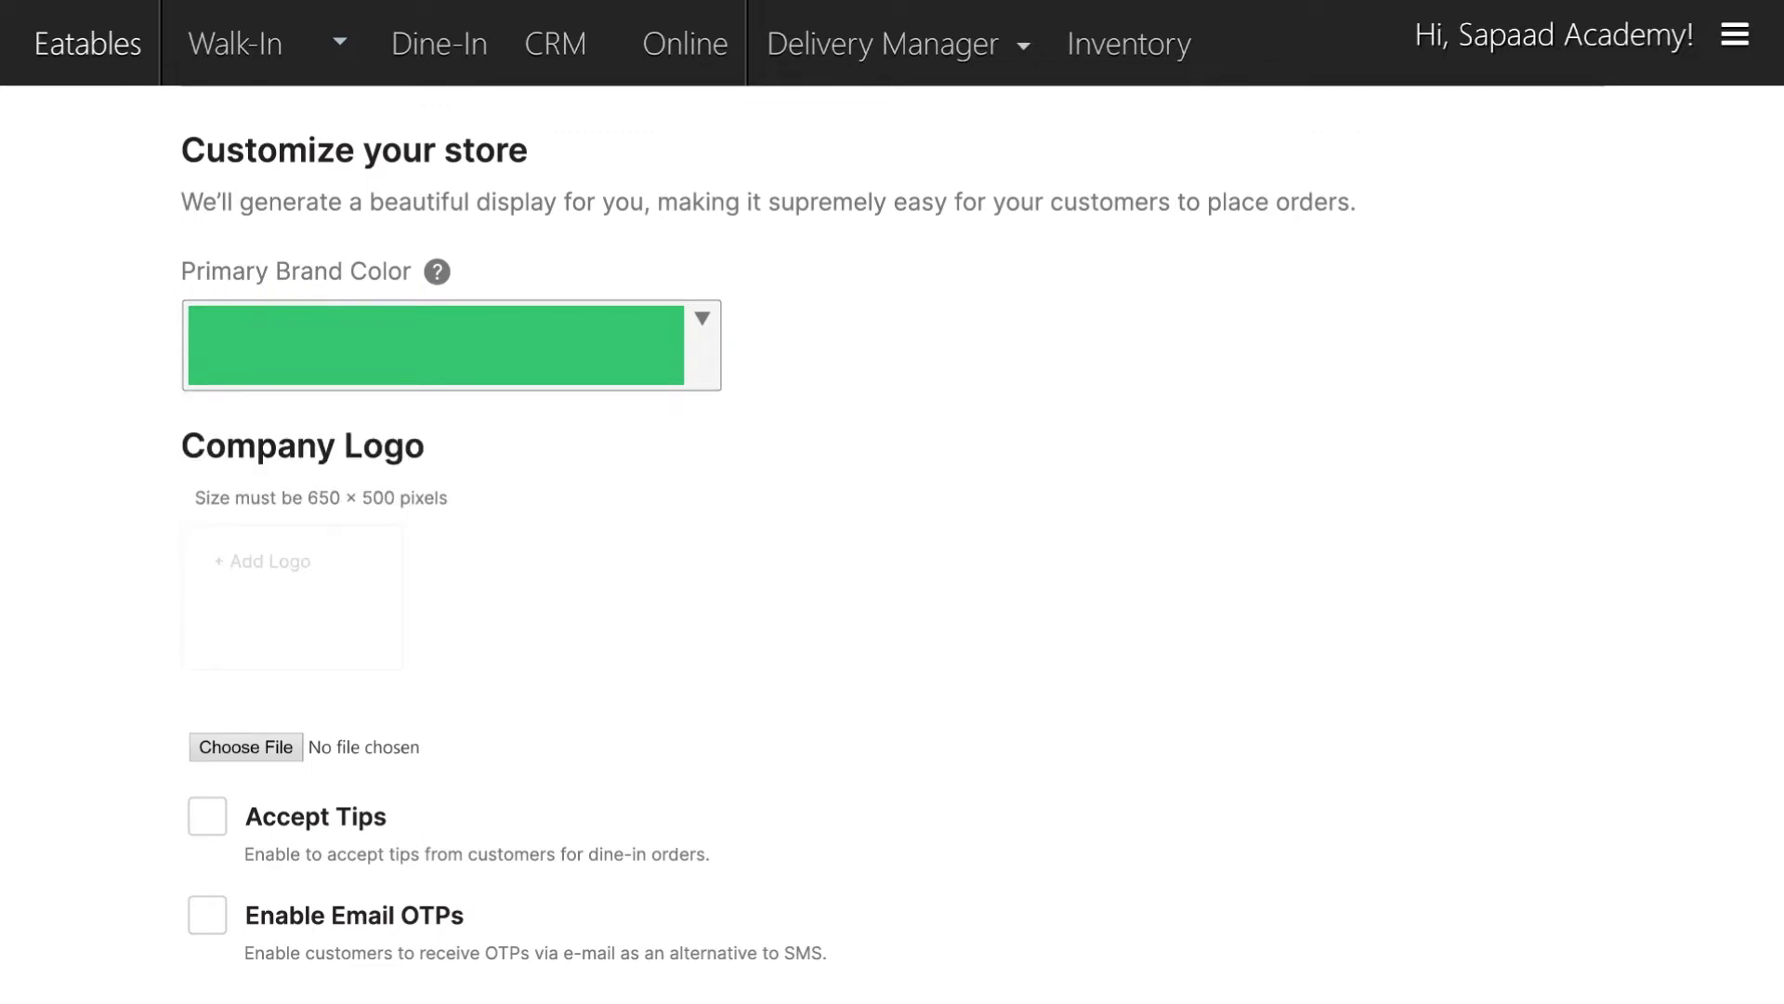
click(297, 568)
click(919, 446)
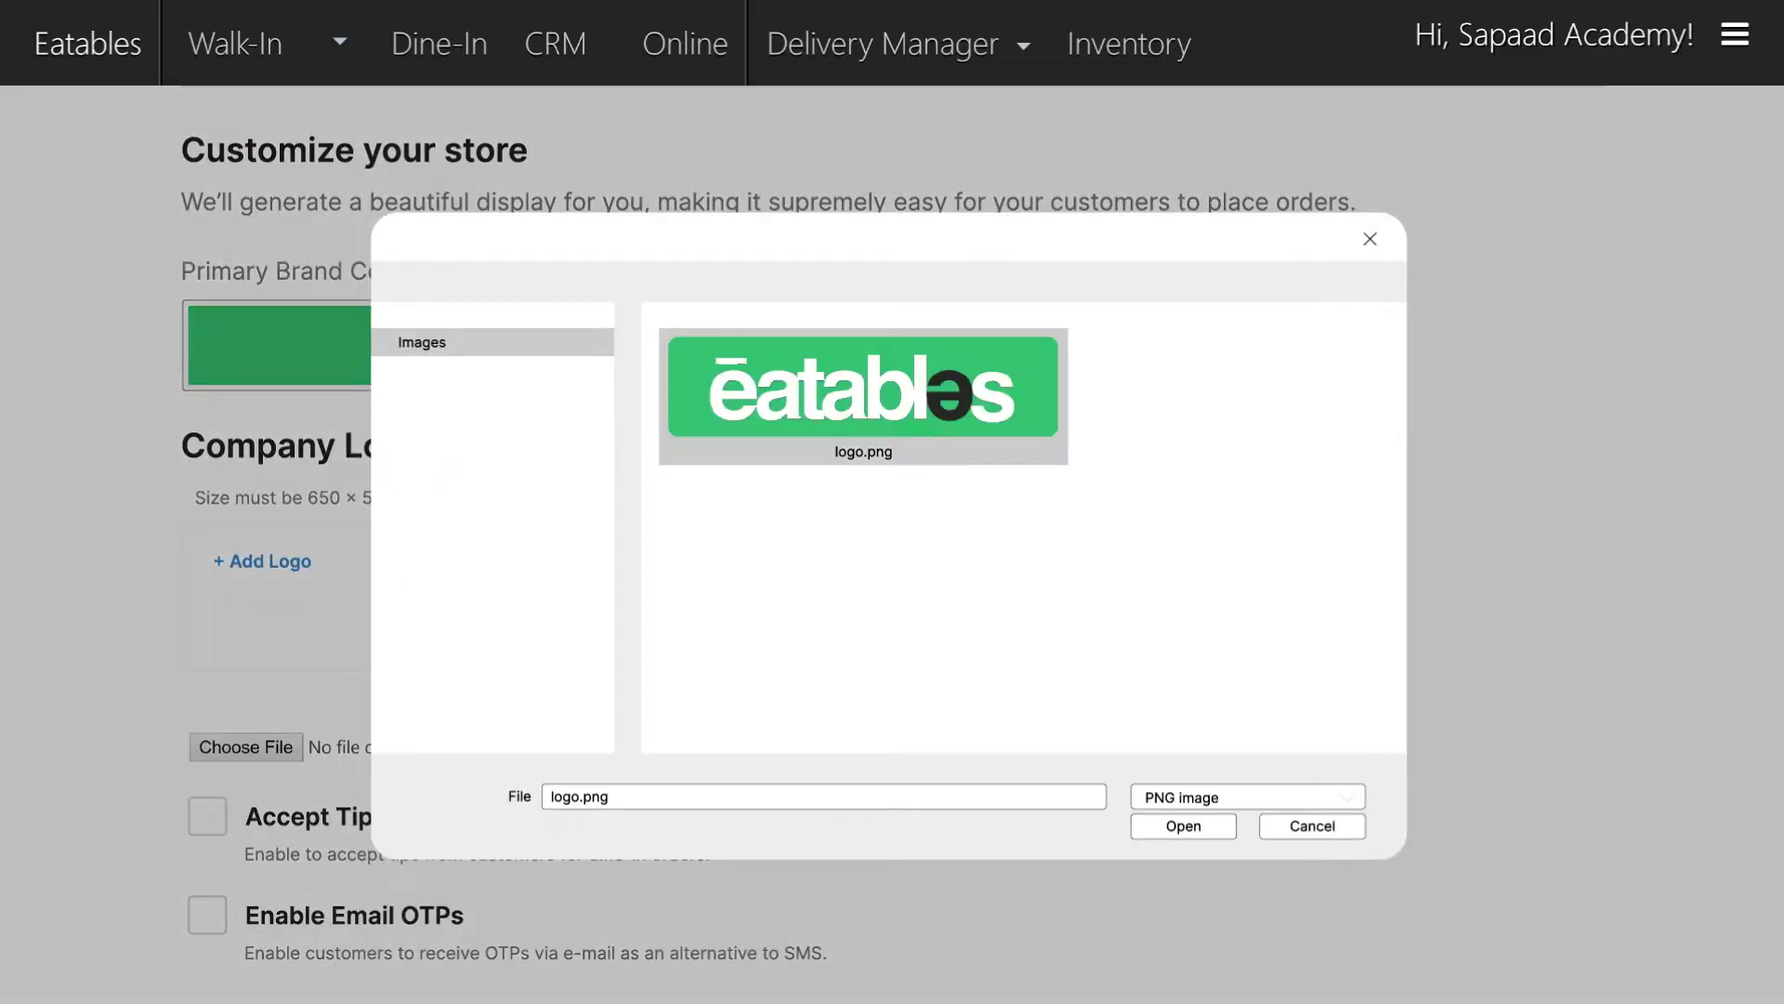
click(1197, 837)
- Allow customers to add tips to dine-in orders and go to the Domain Name field
scroll(377, 530, down, 3)
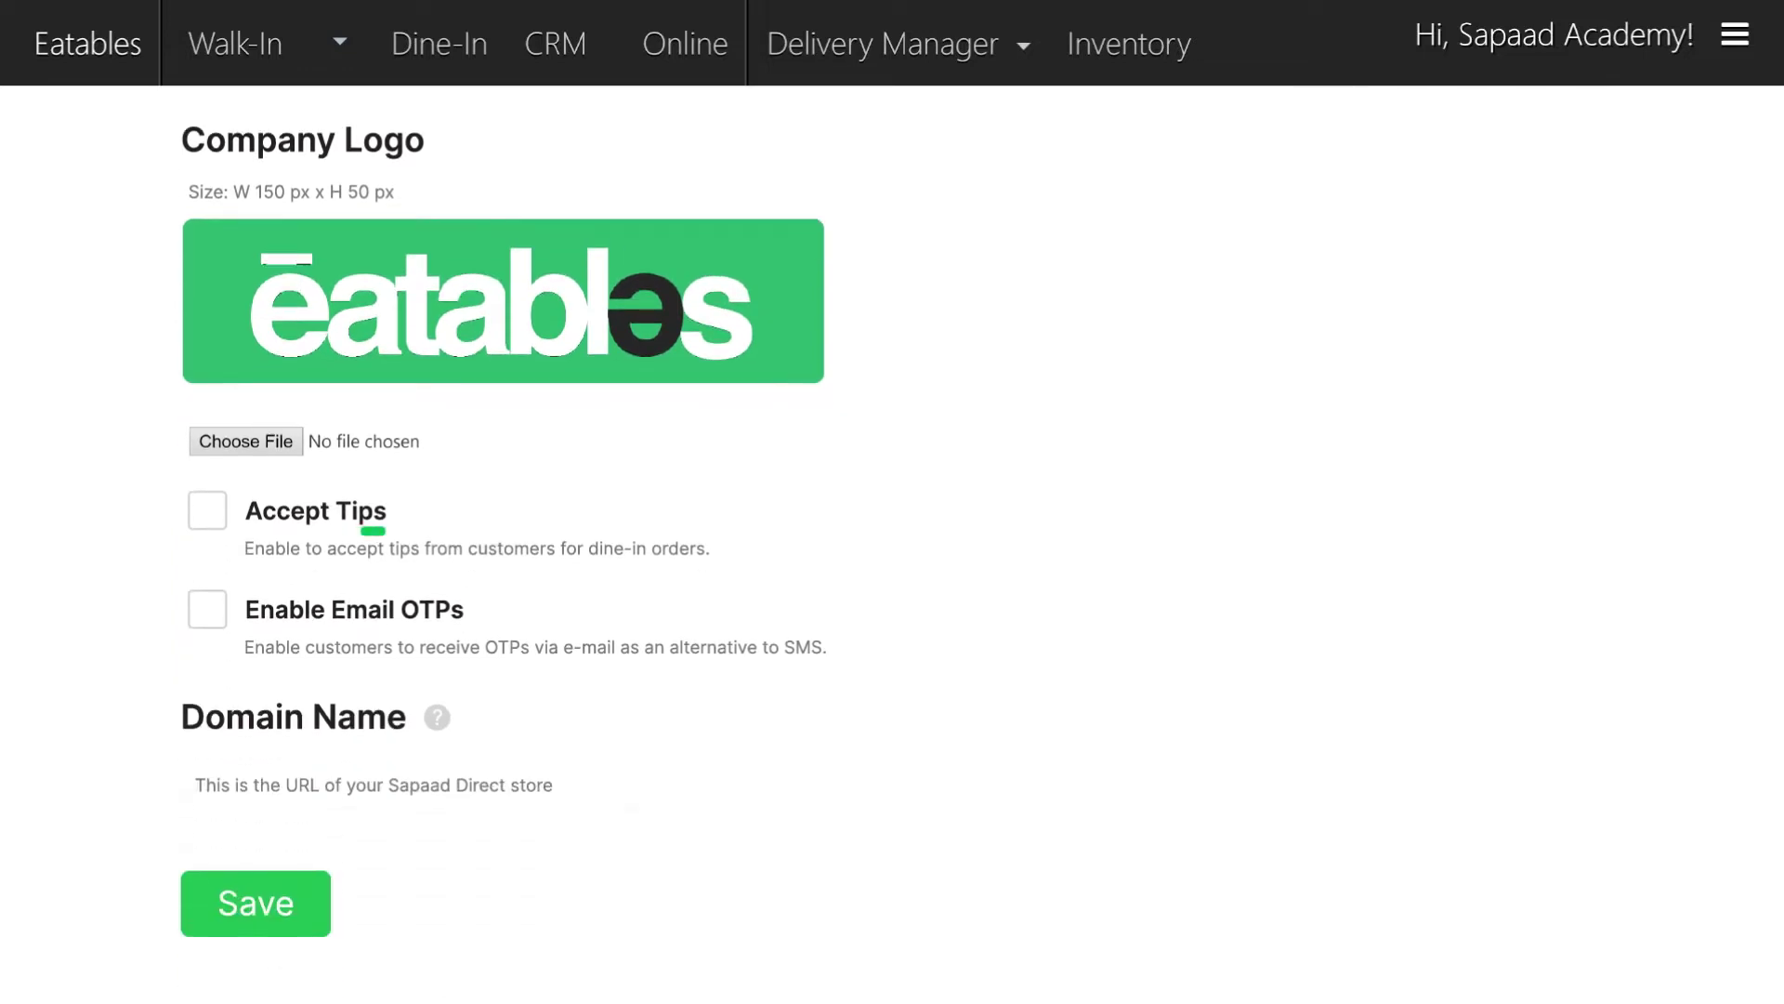
click(208, 510)
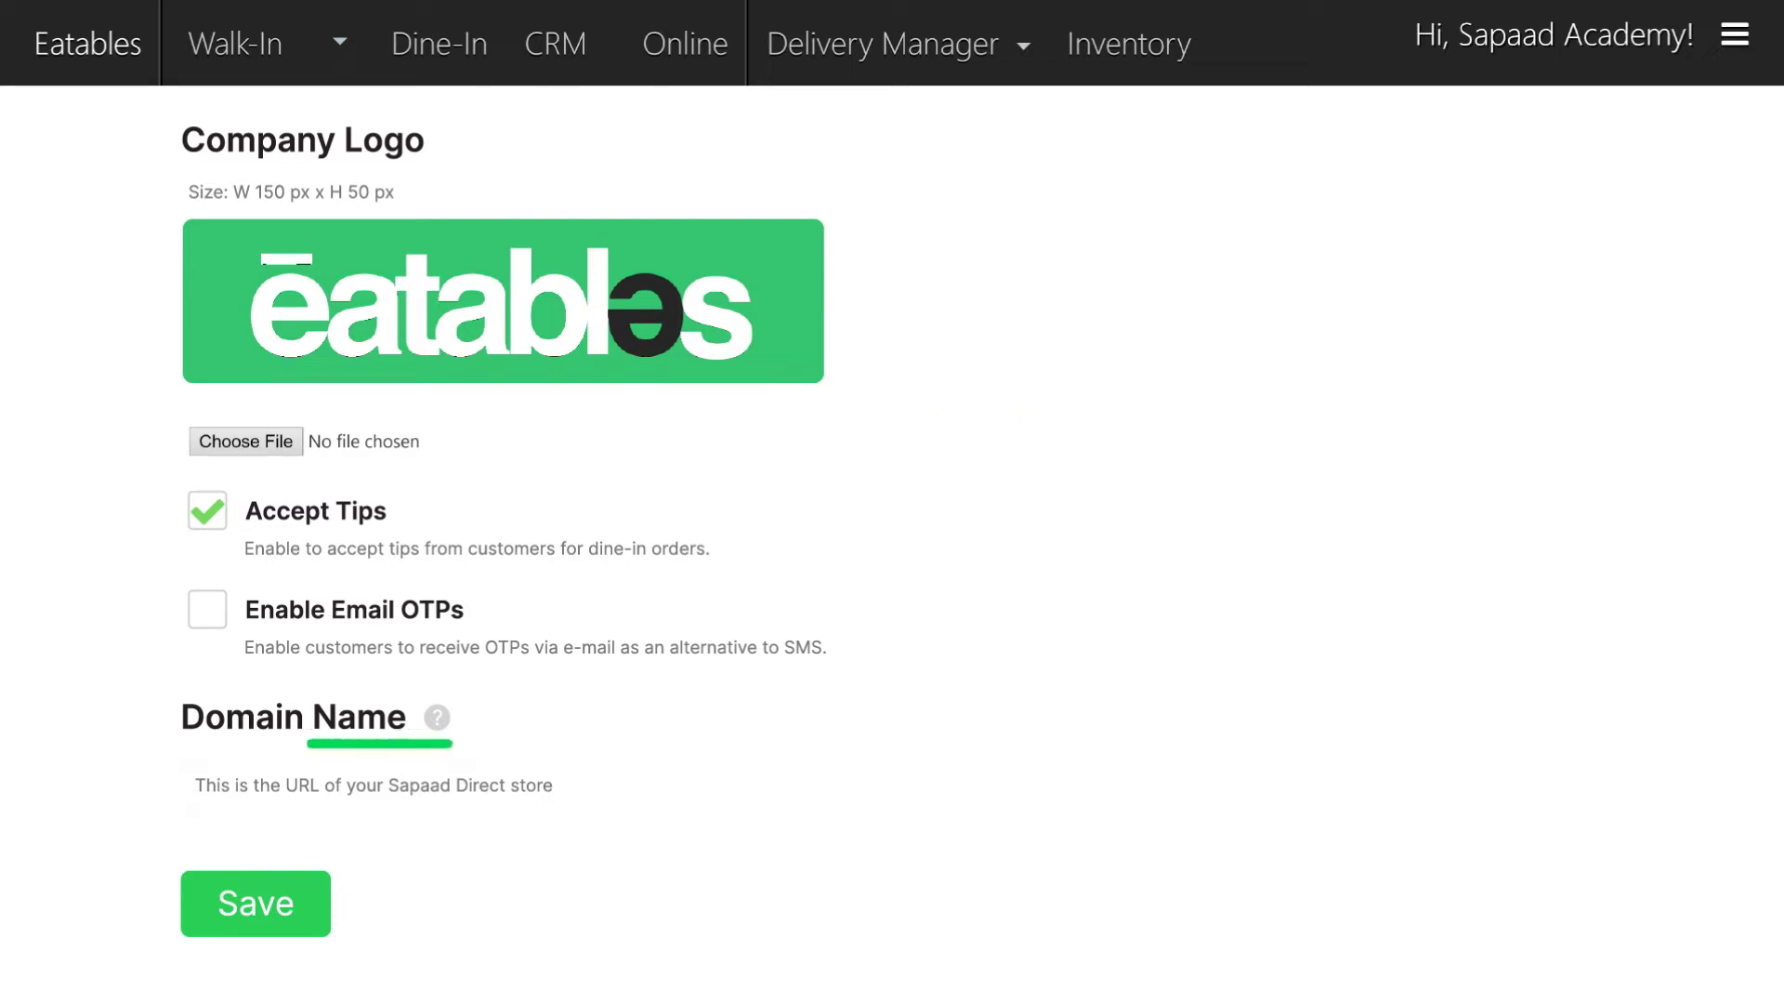
click(304, 793)
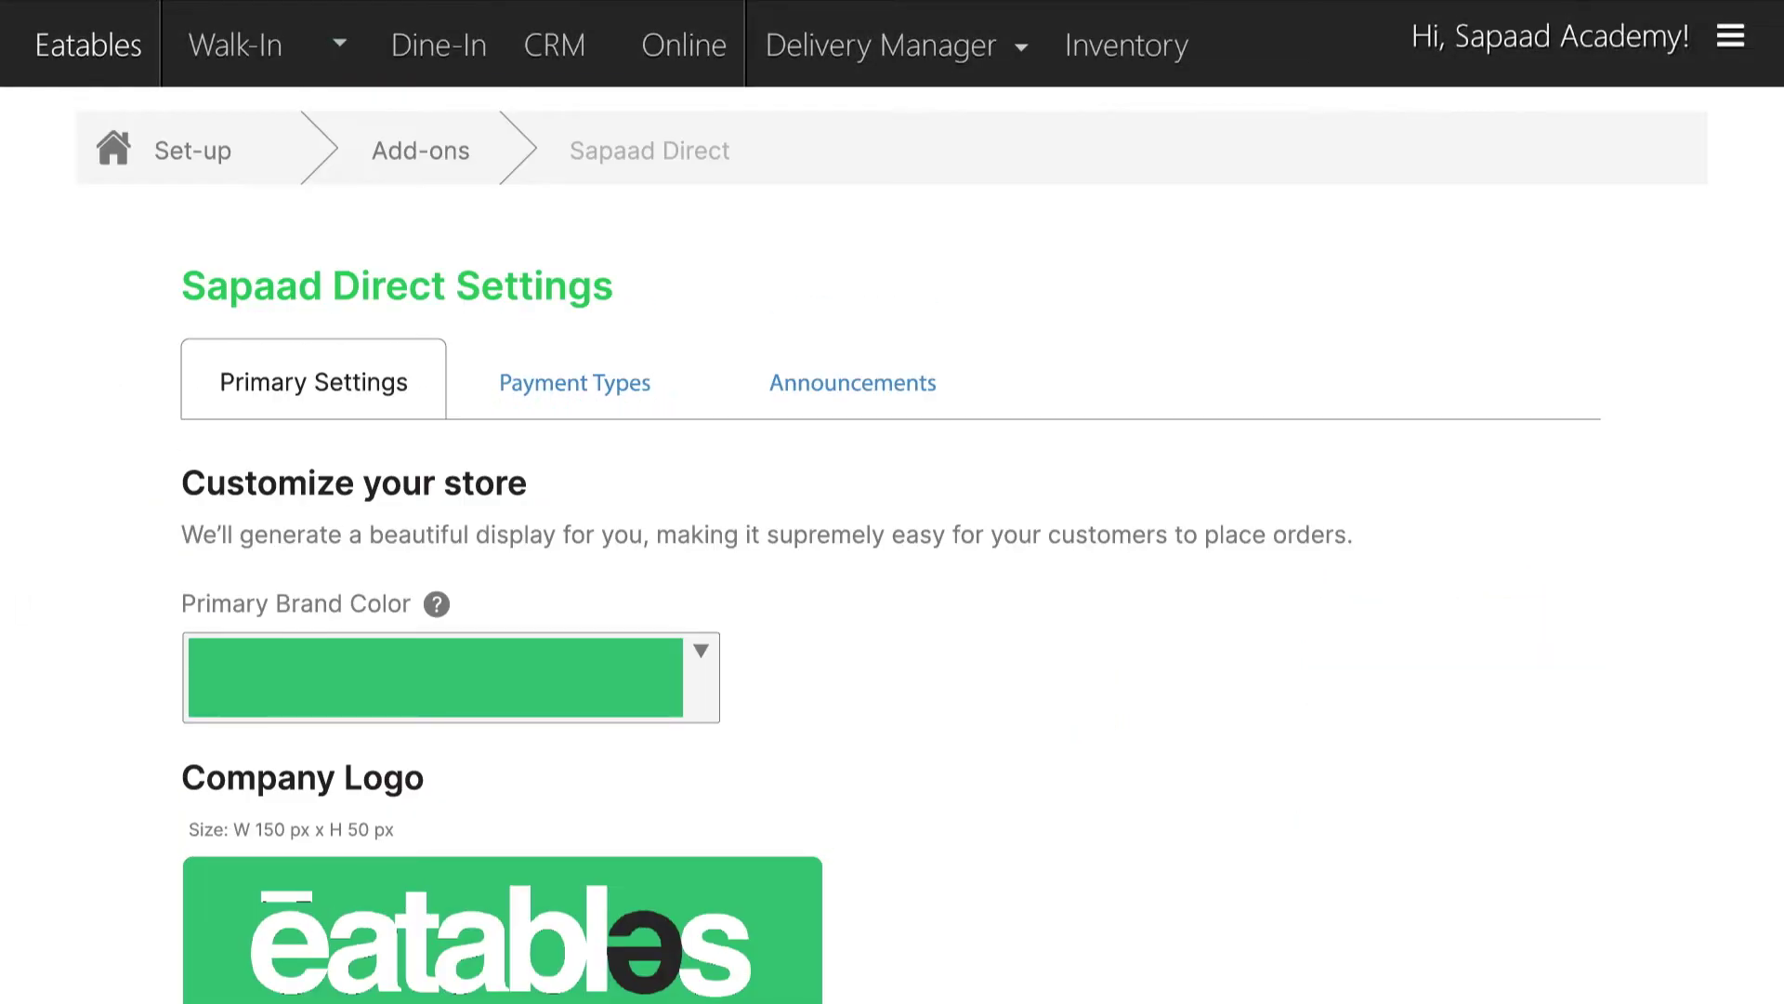
click(670, 391)
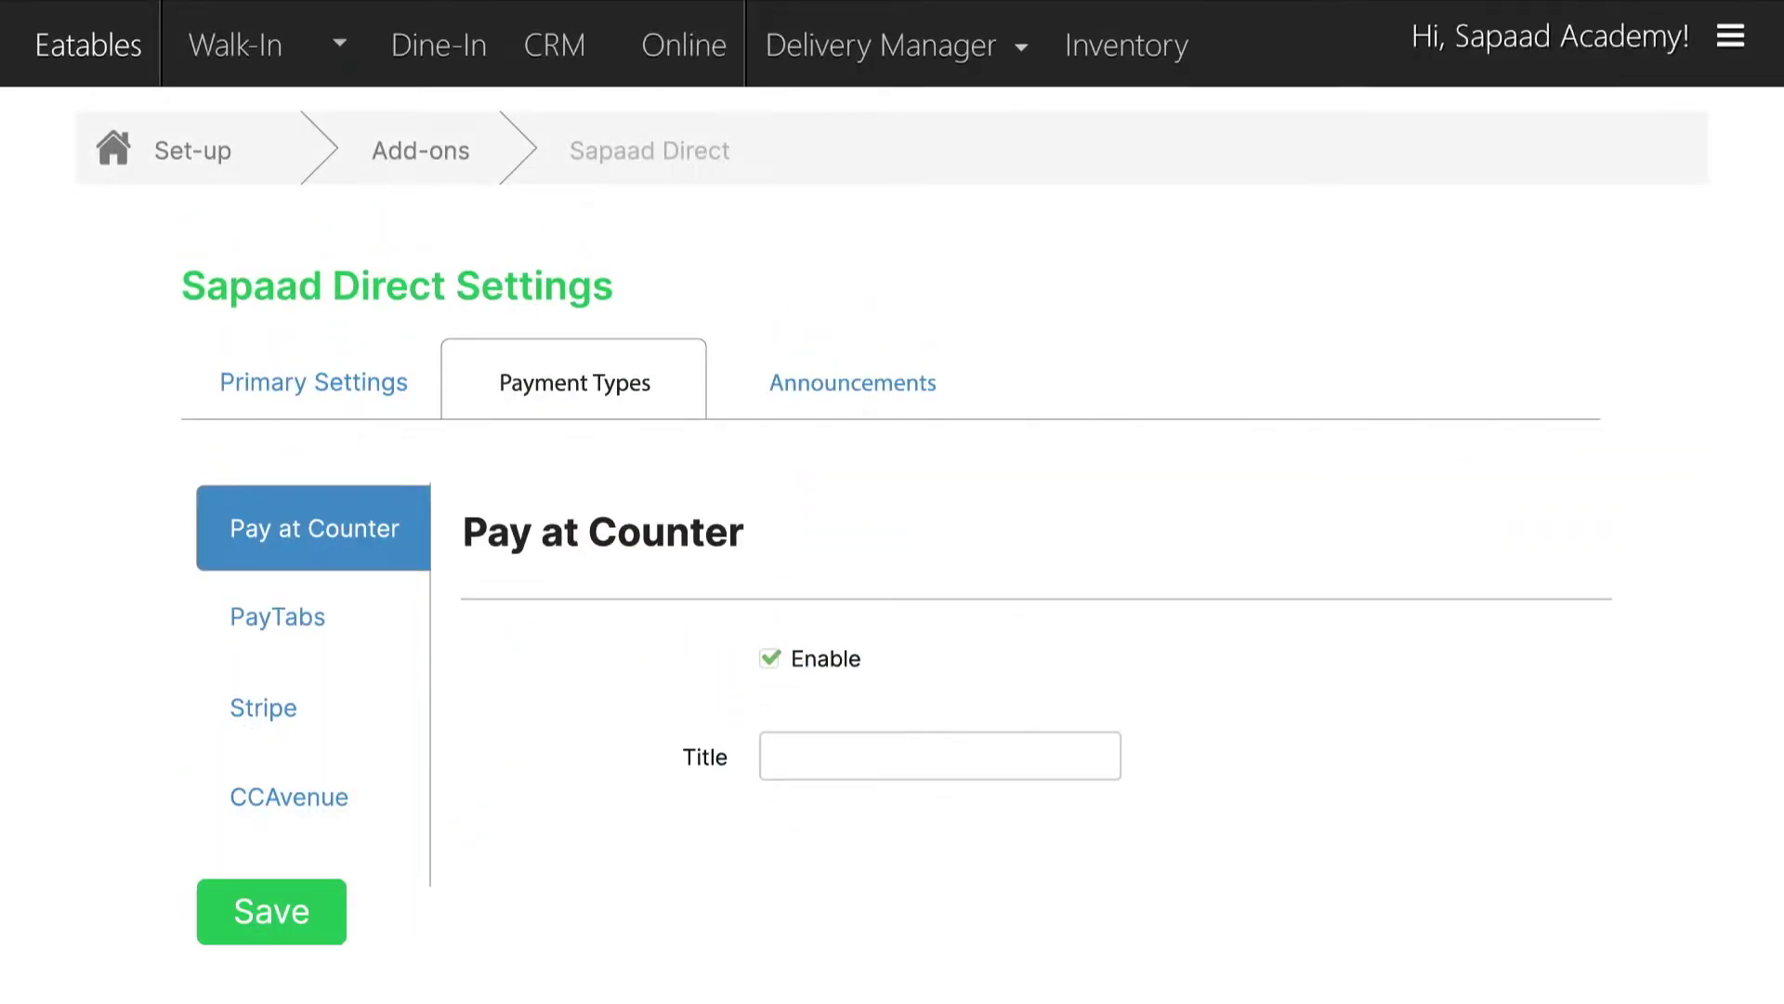
- Select Stripe in the Payment Types list
click(311, 718)
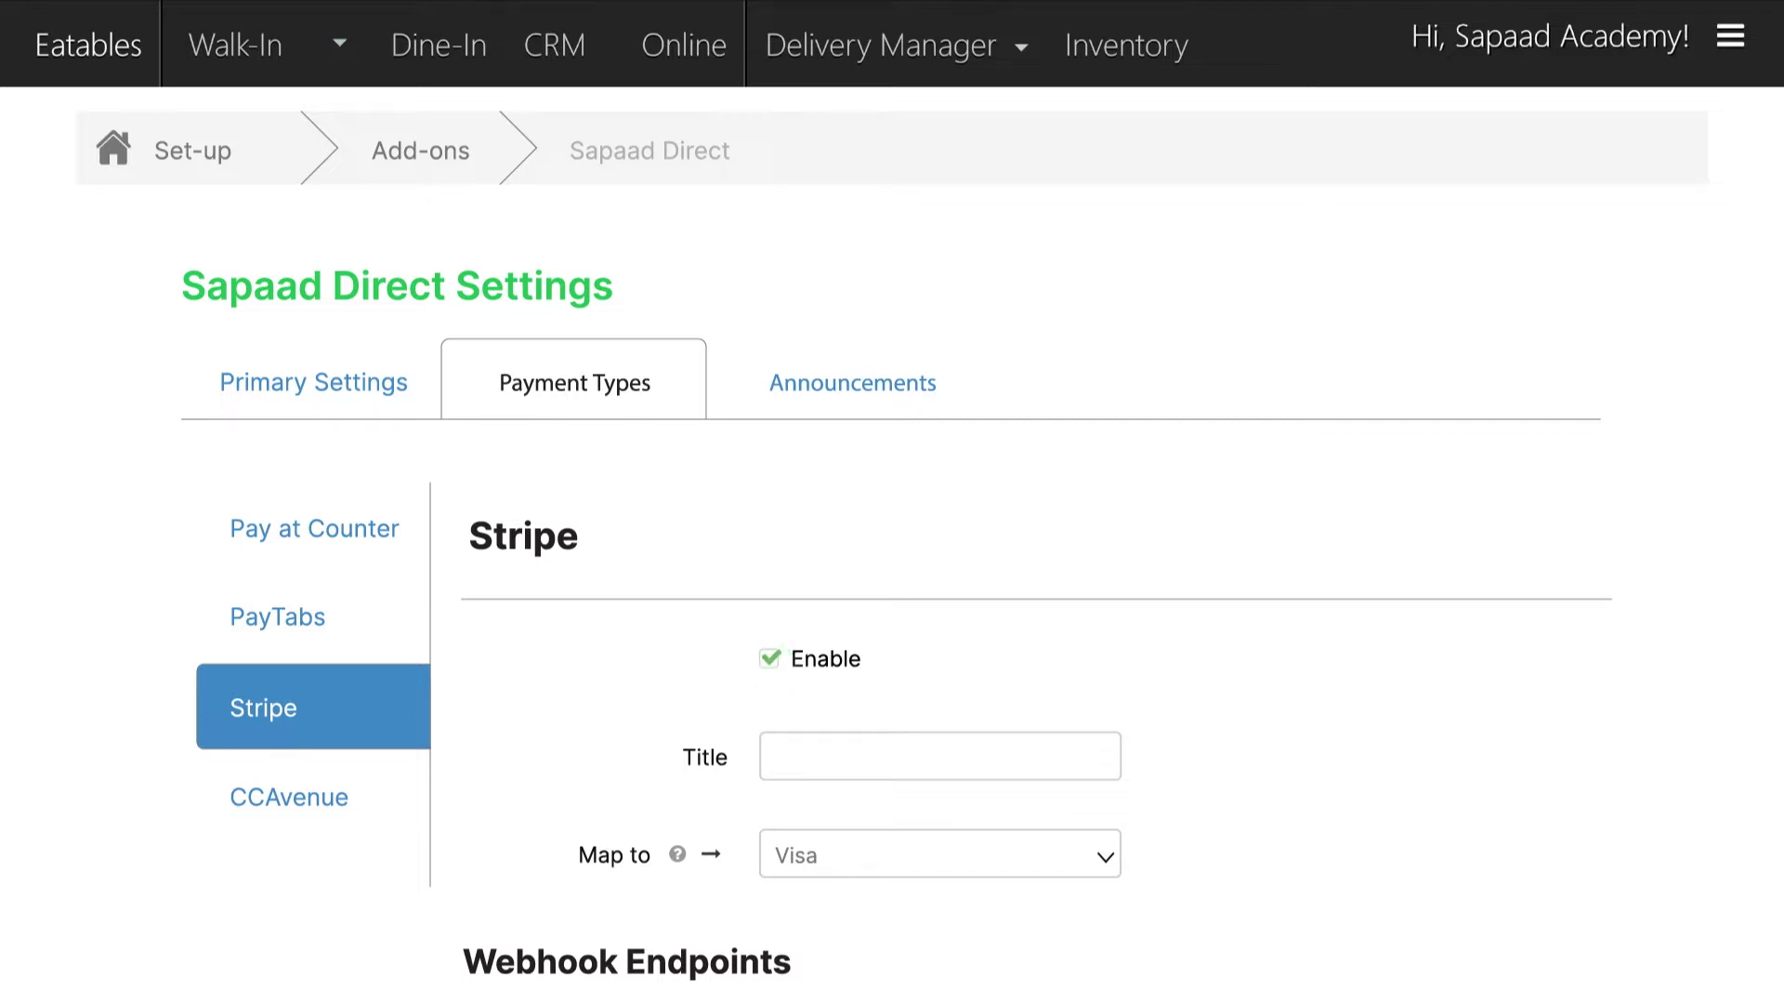
- Save Stripe titled 'Credit Card', mapped to Paid Online, with TBD publishable and secret keys
scroll(892, 539, down, 4)
click(1115, 434)
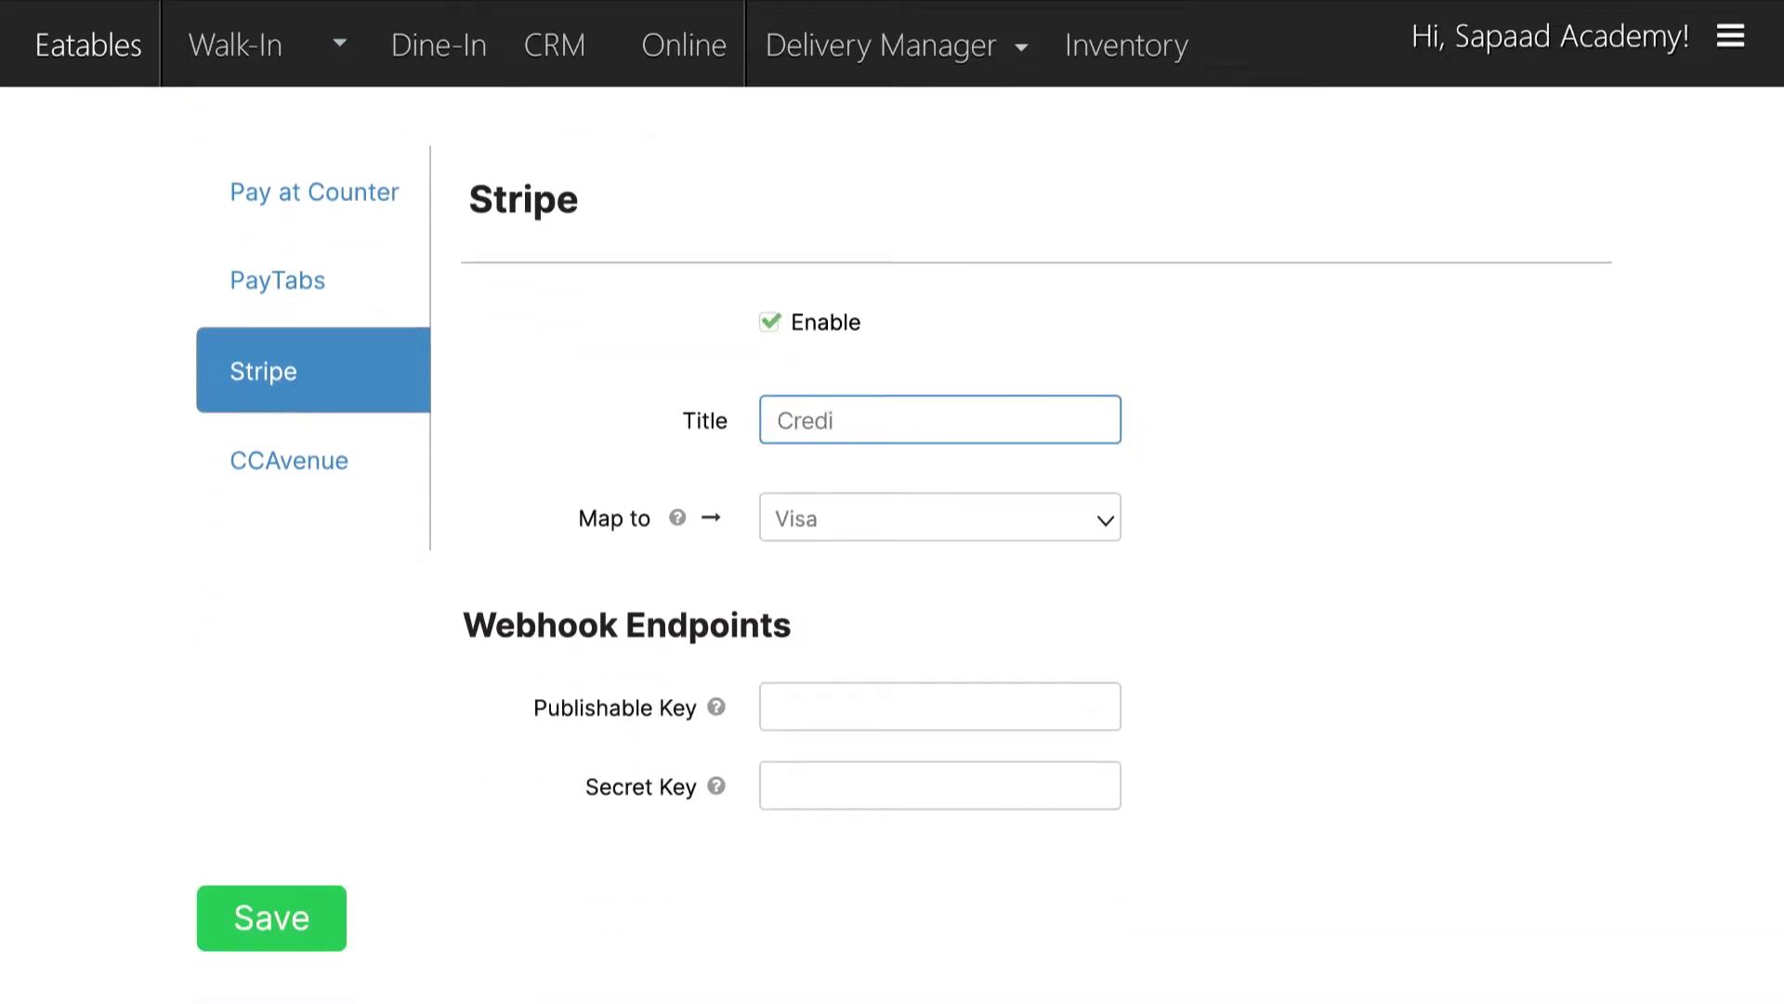
click(1115, 529)
click(1071, 796)
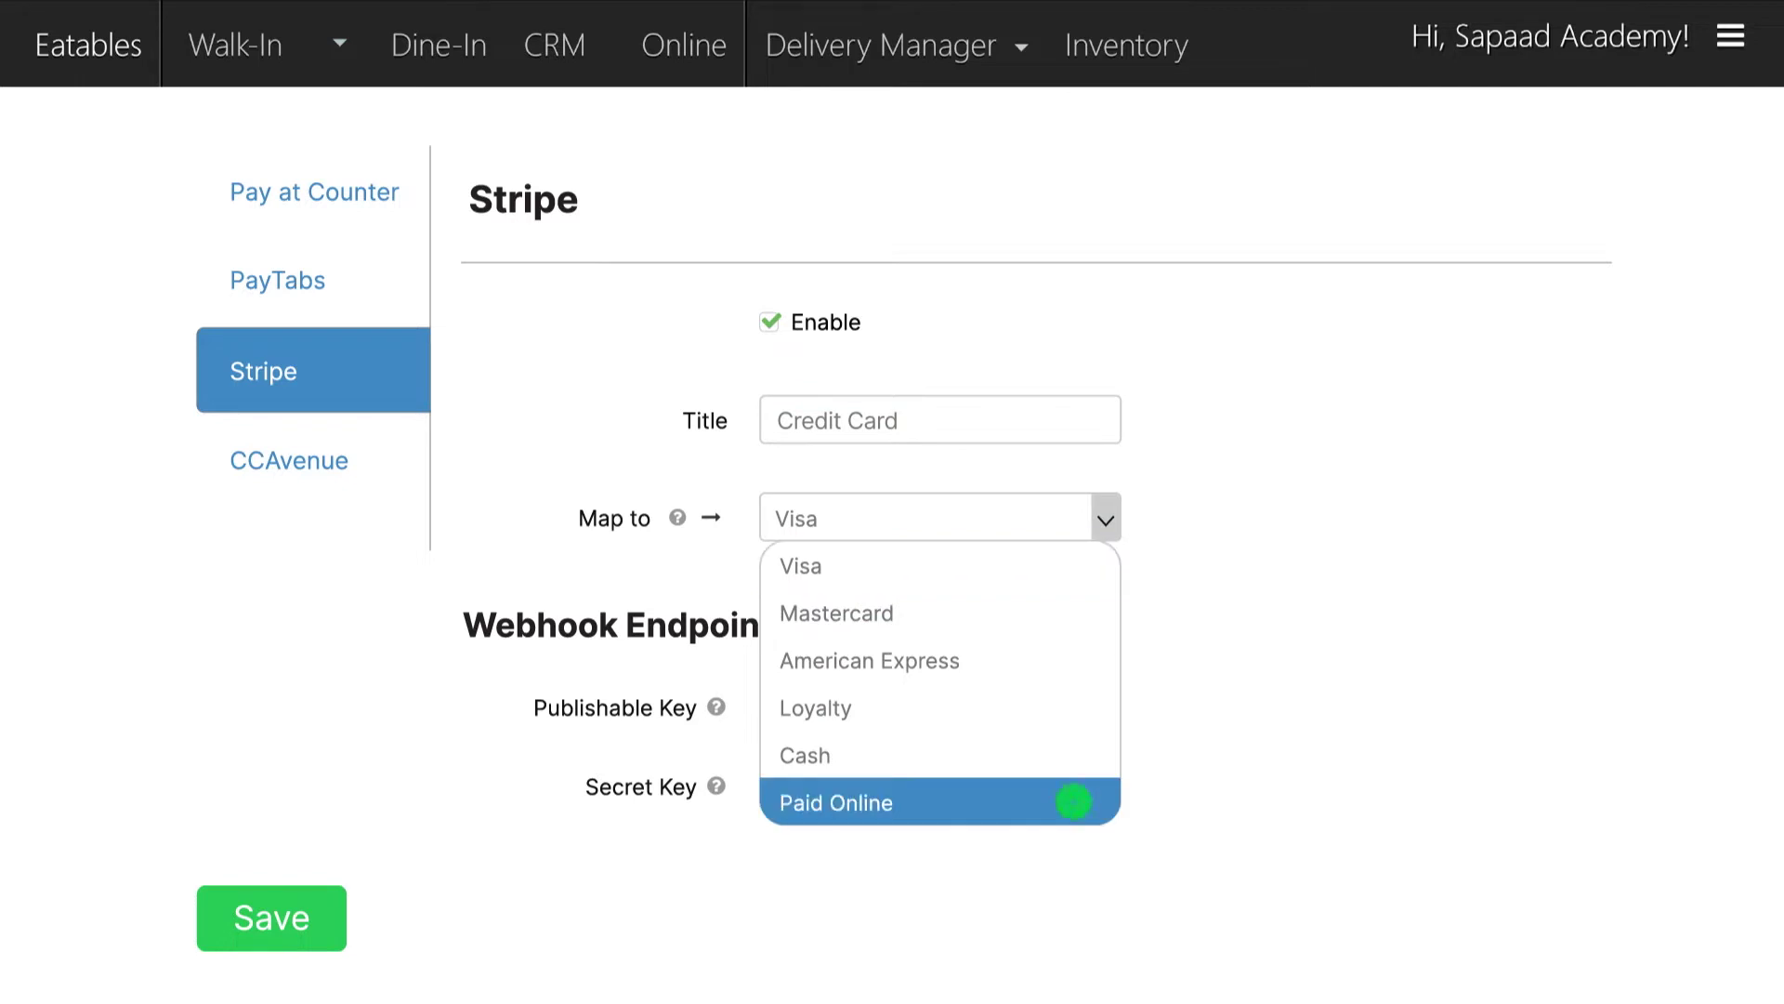
click(772, 706)
text(TBD)
click(771, 786)
text(TBD)
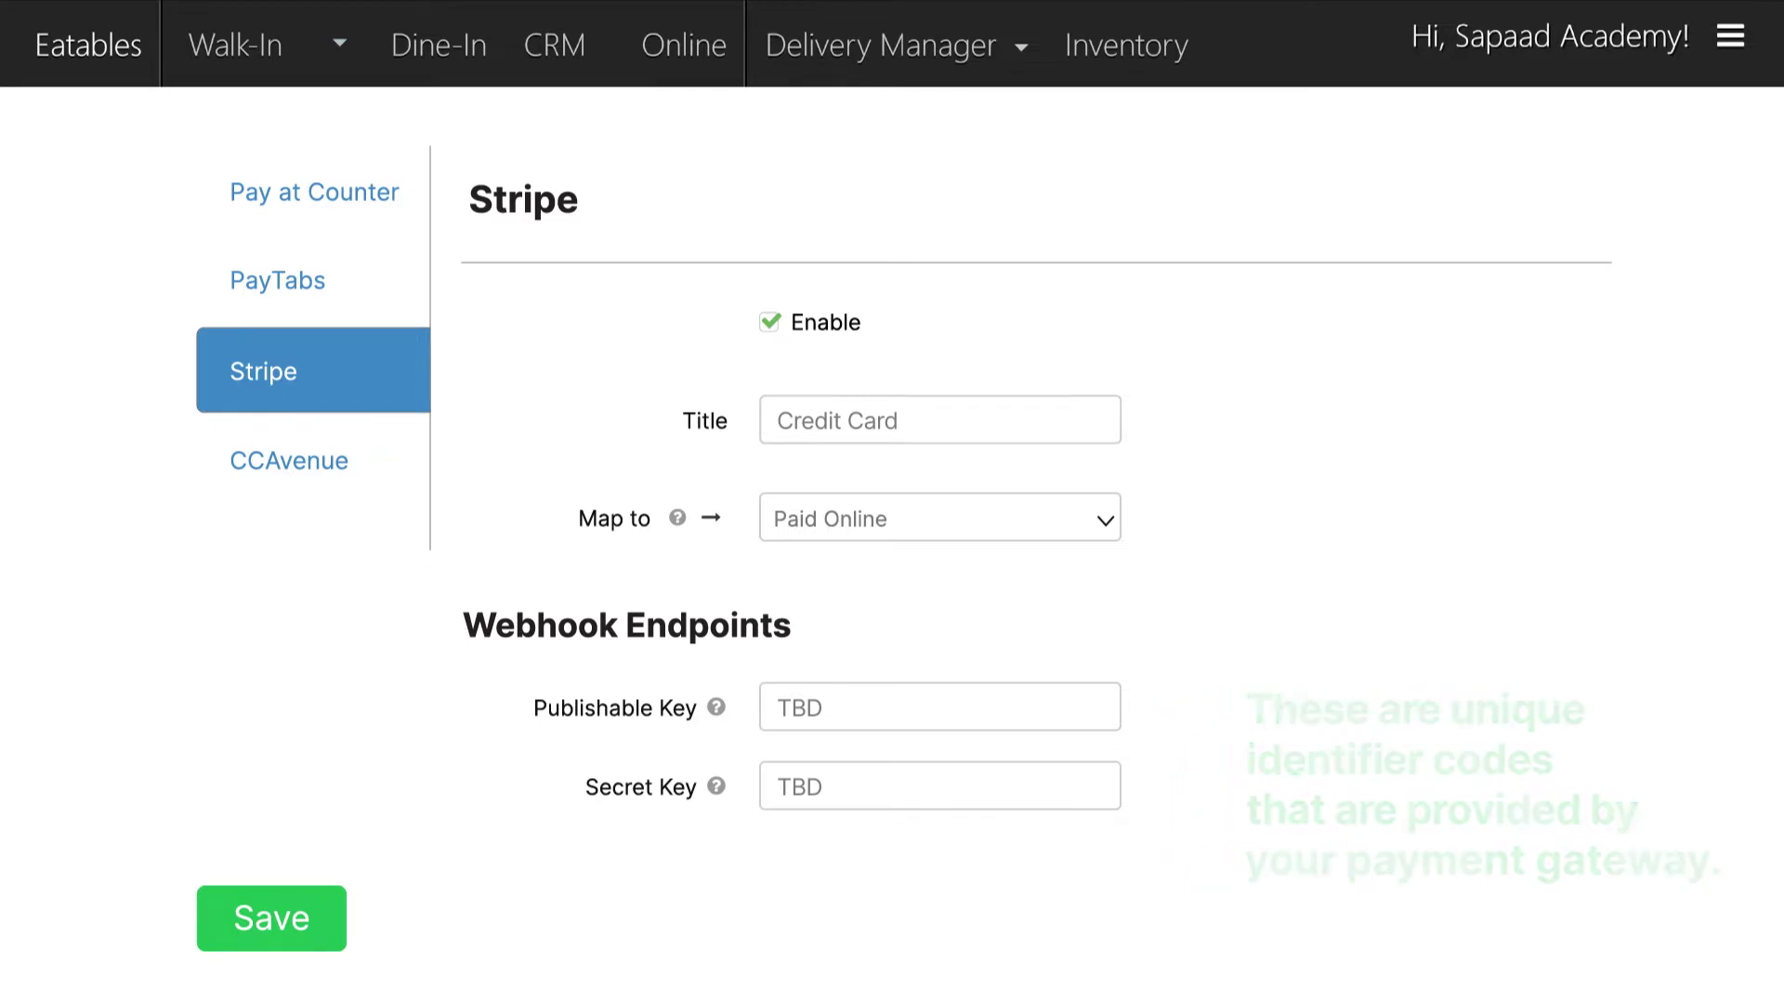
click(336, 935)
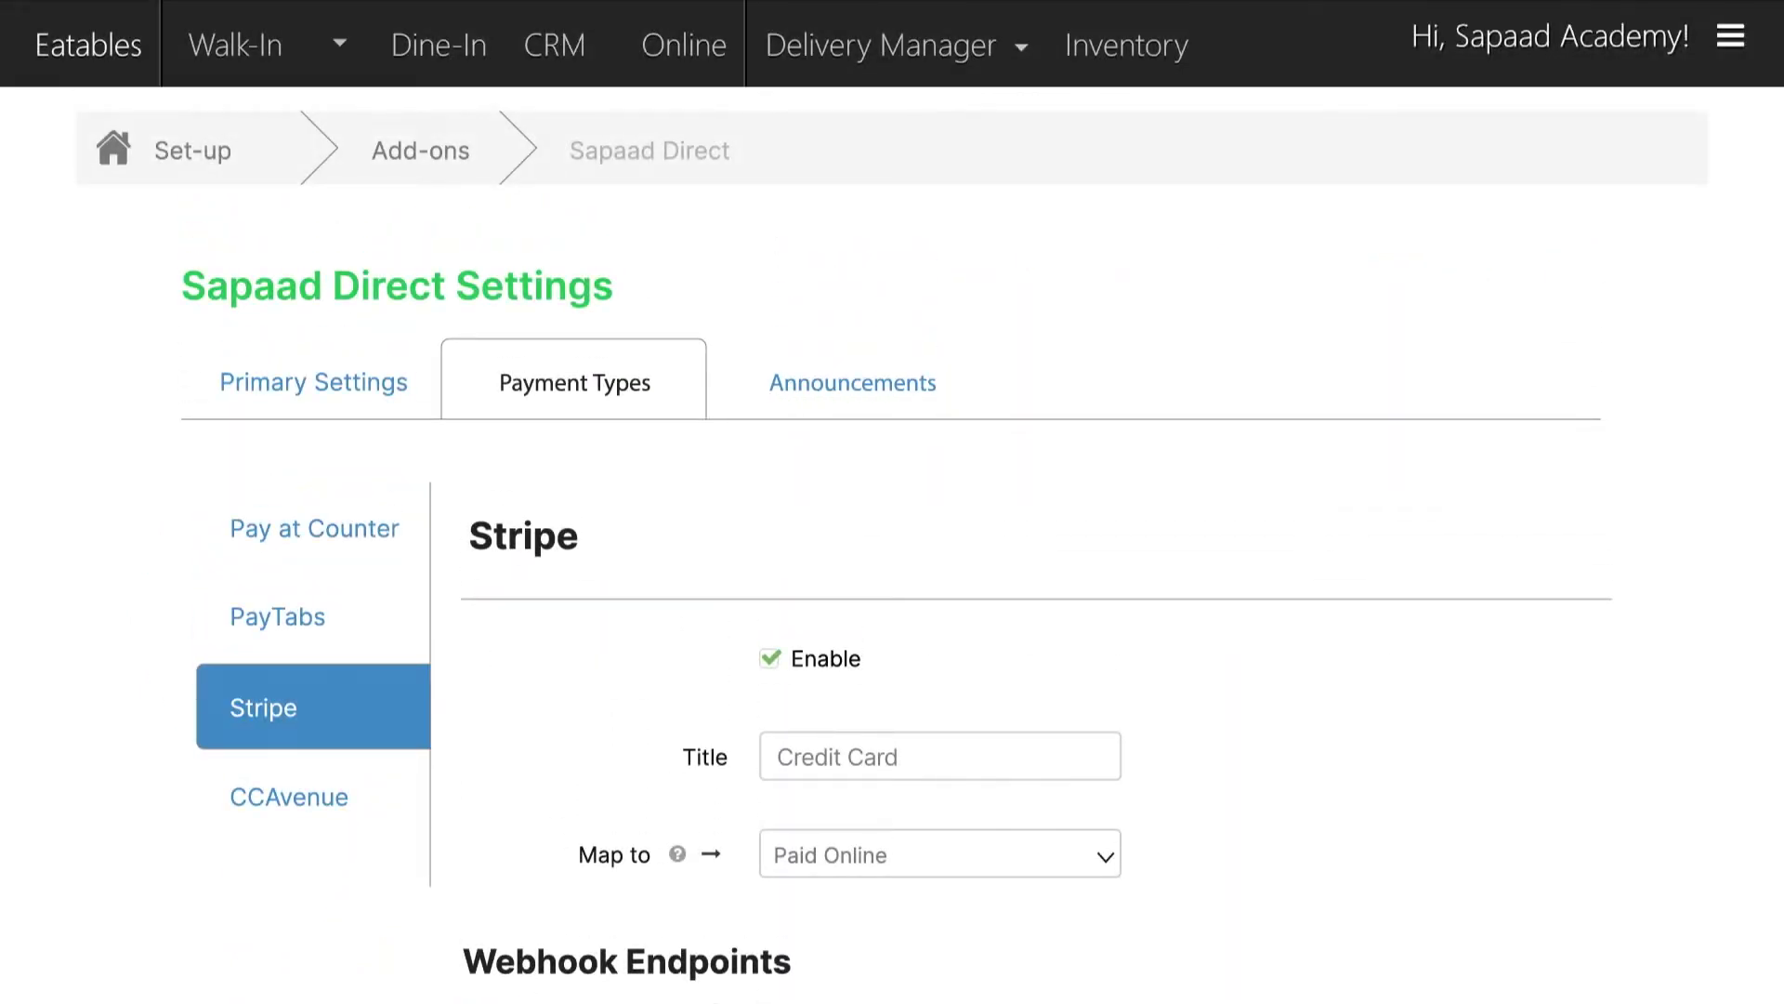
click(931, 389)
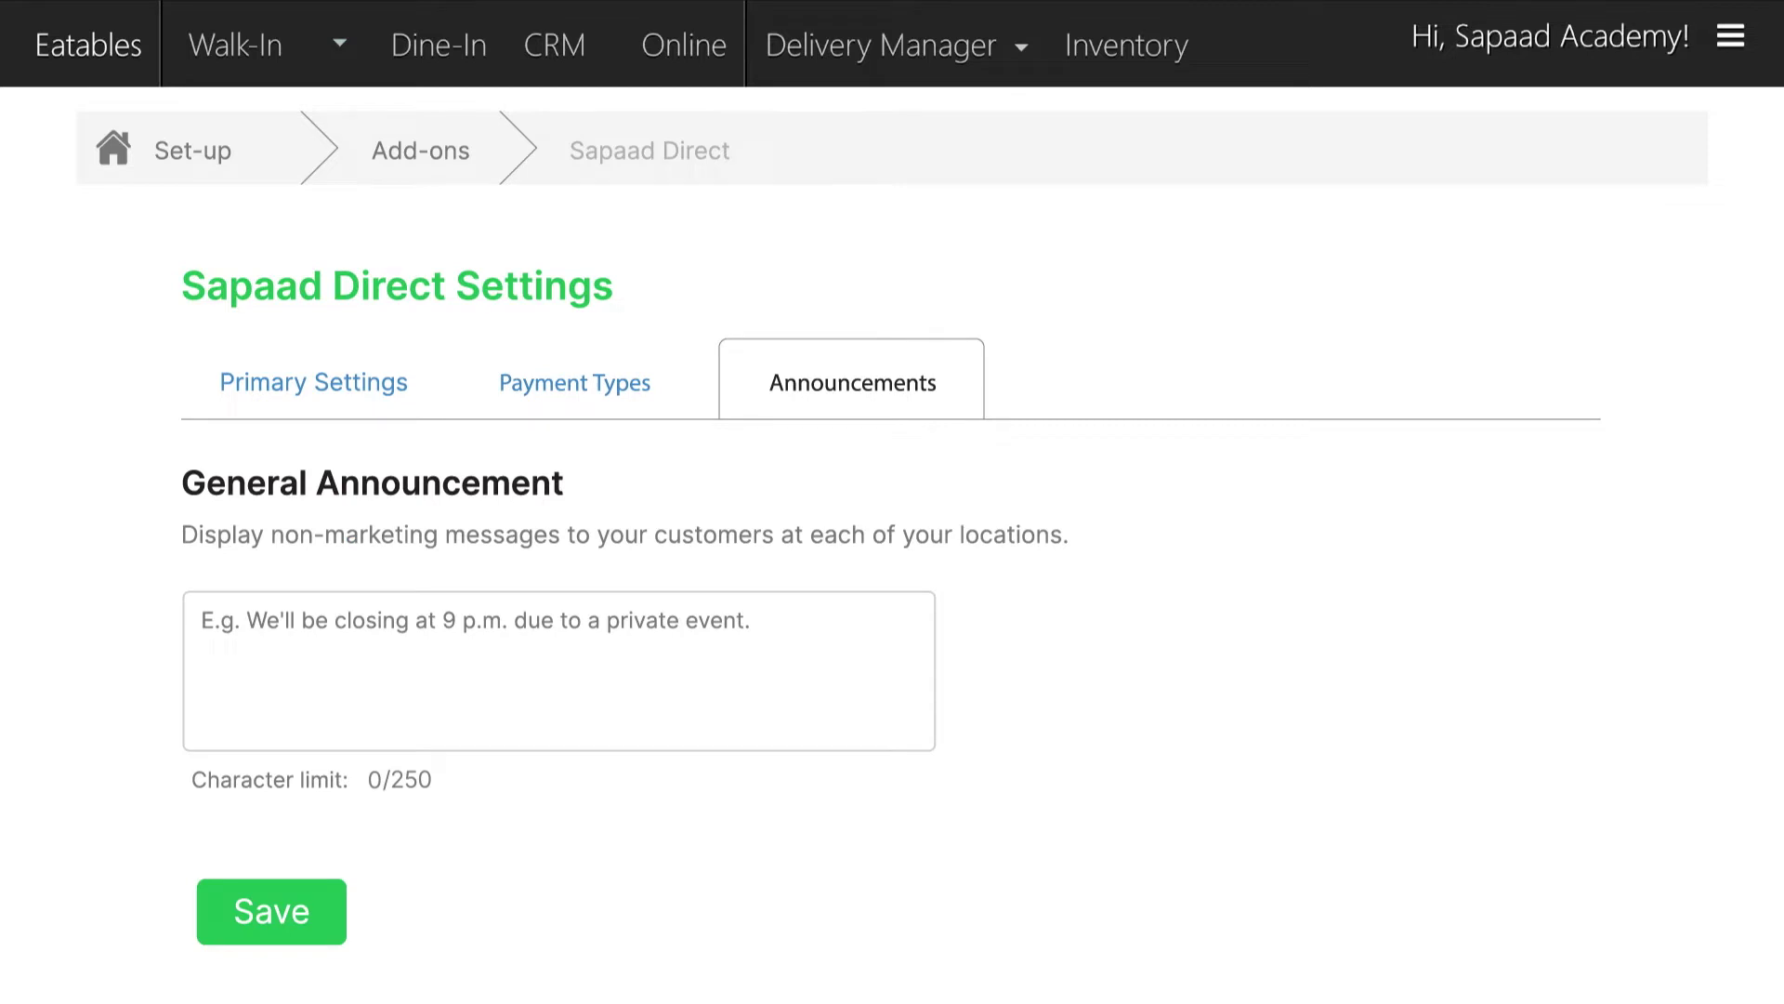
- Save a general announcement that the store closes at 9pm tonight for a private event
click(908, 649)
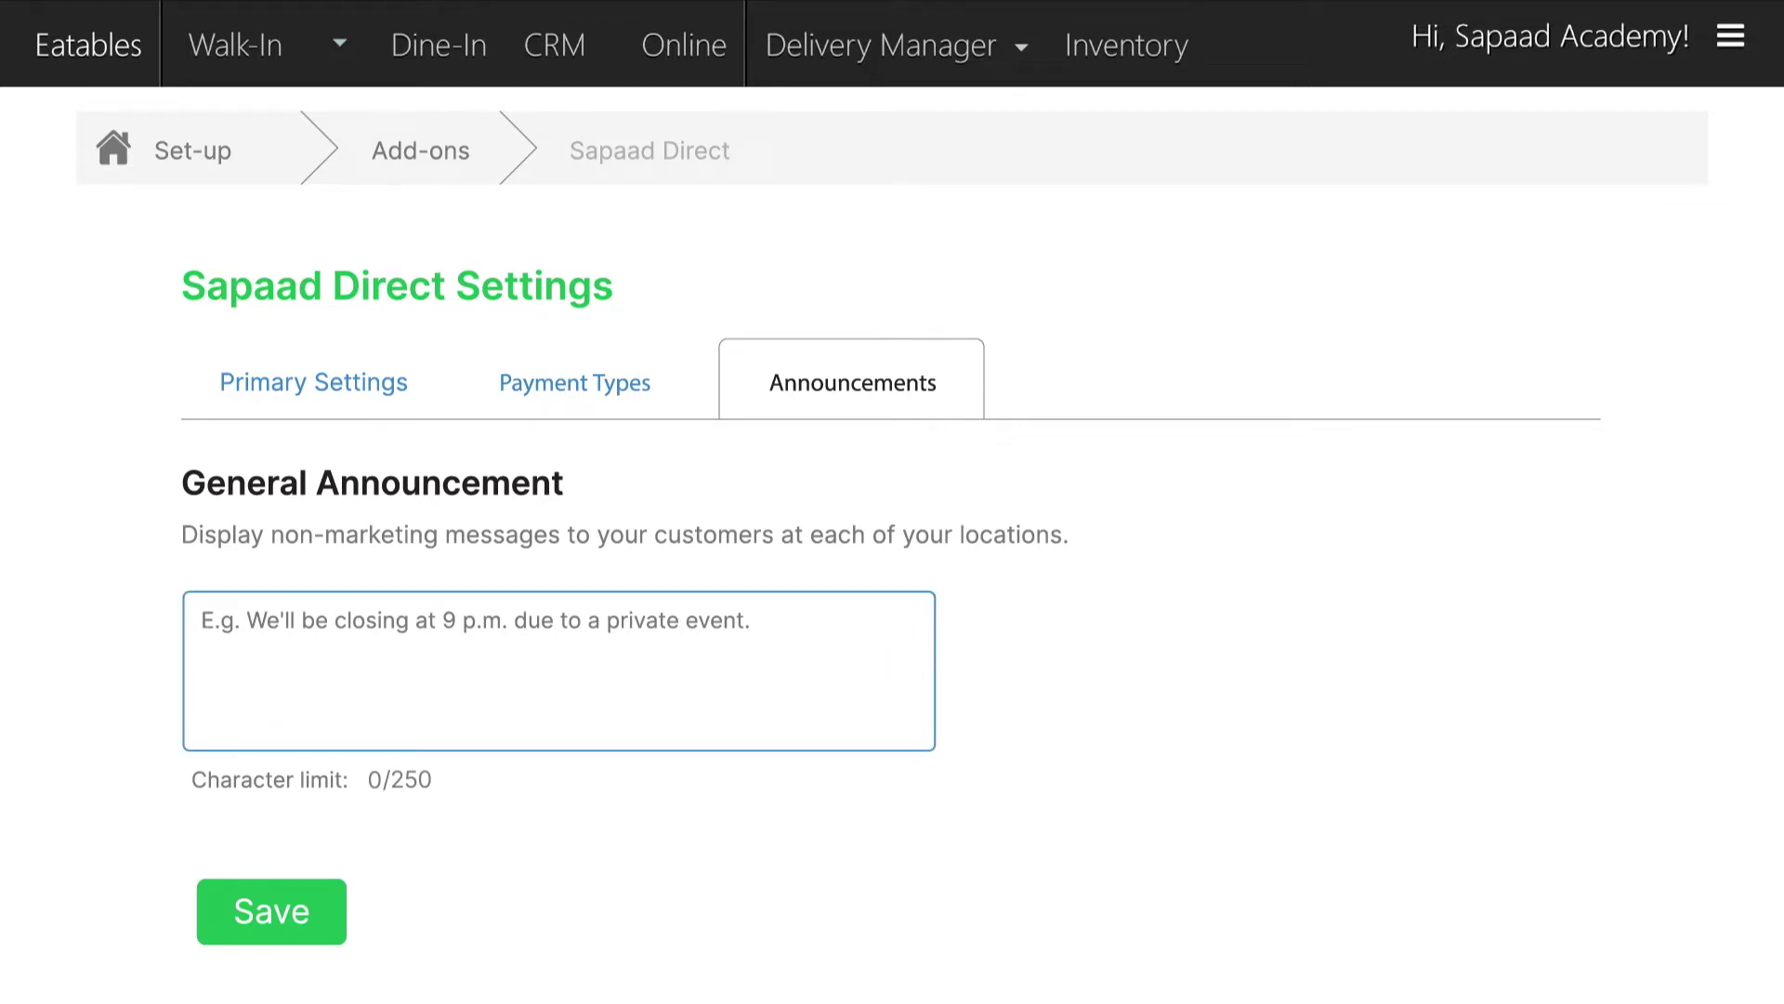
text(We)
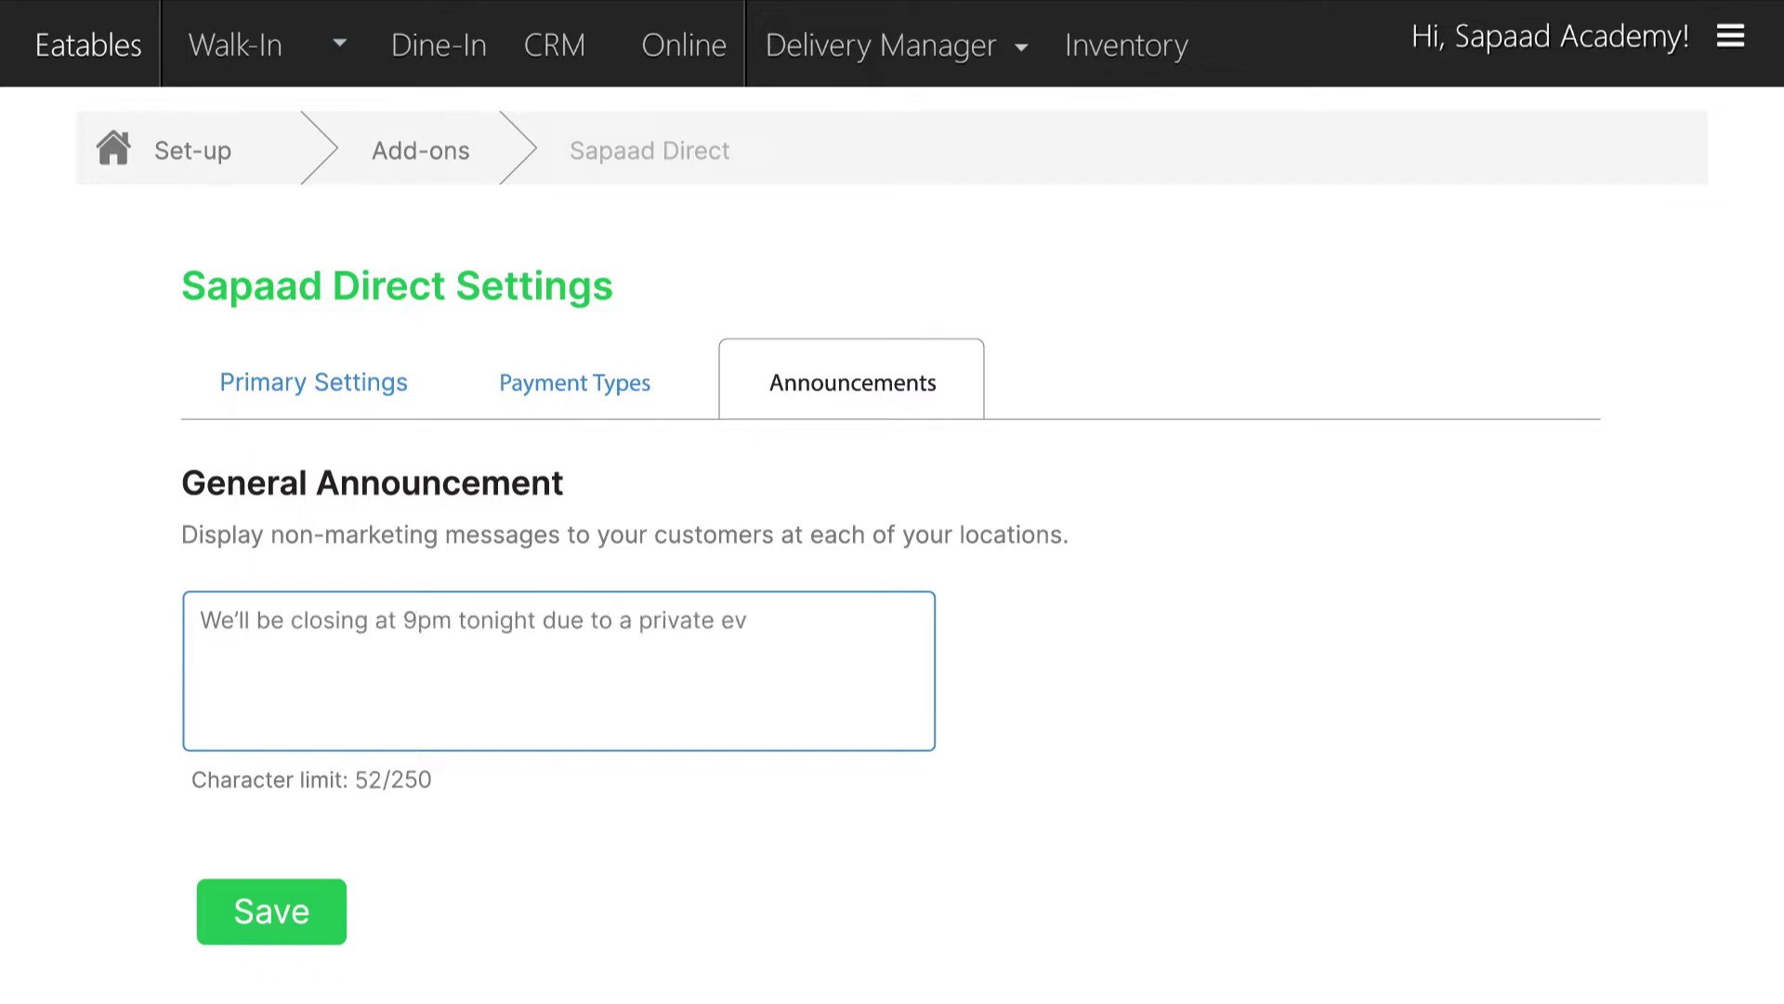
key(Tab)
click(330, 932)
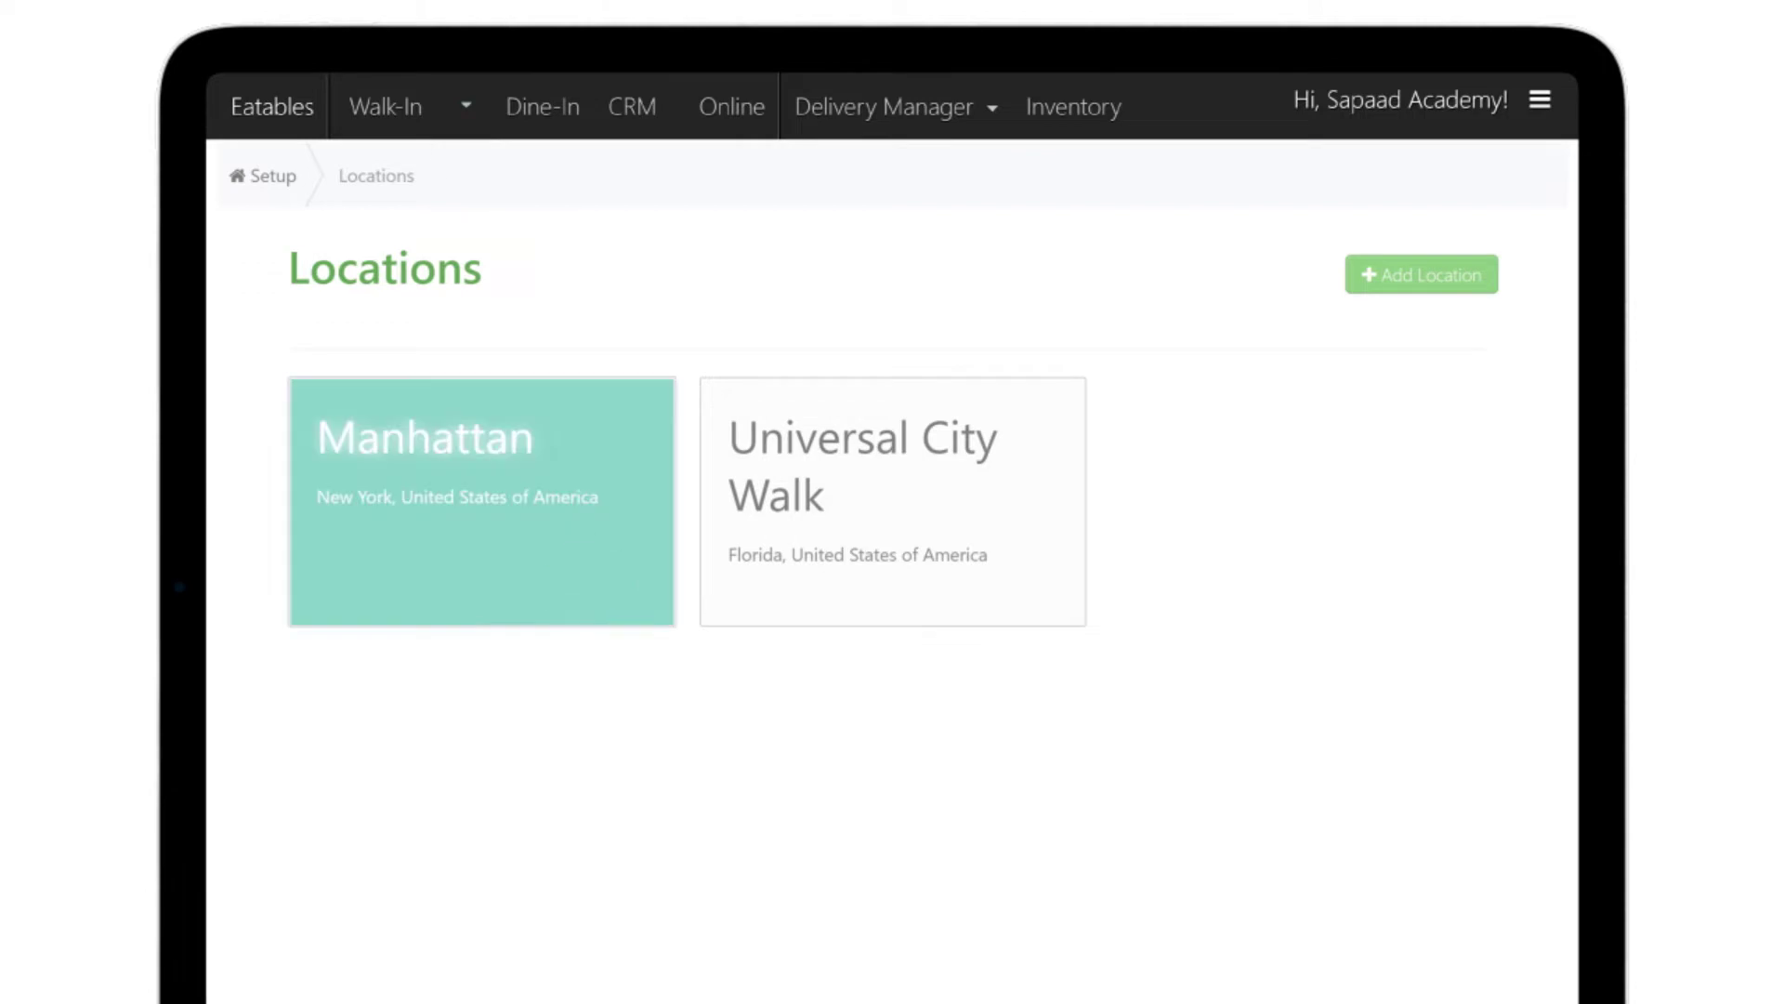
- Open Manhattan's Sapaad Direct menu and show the Desserts items
click(1570, 893)
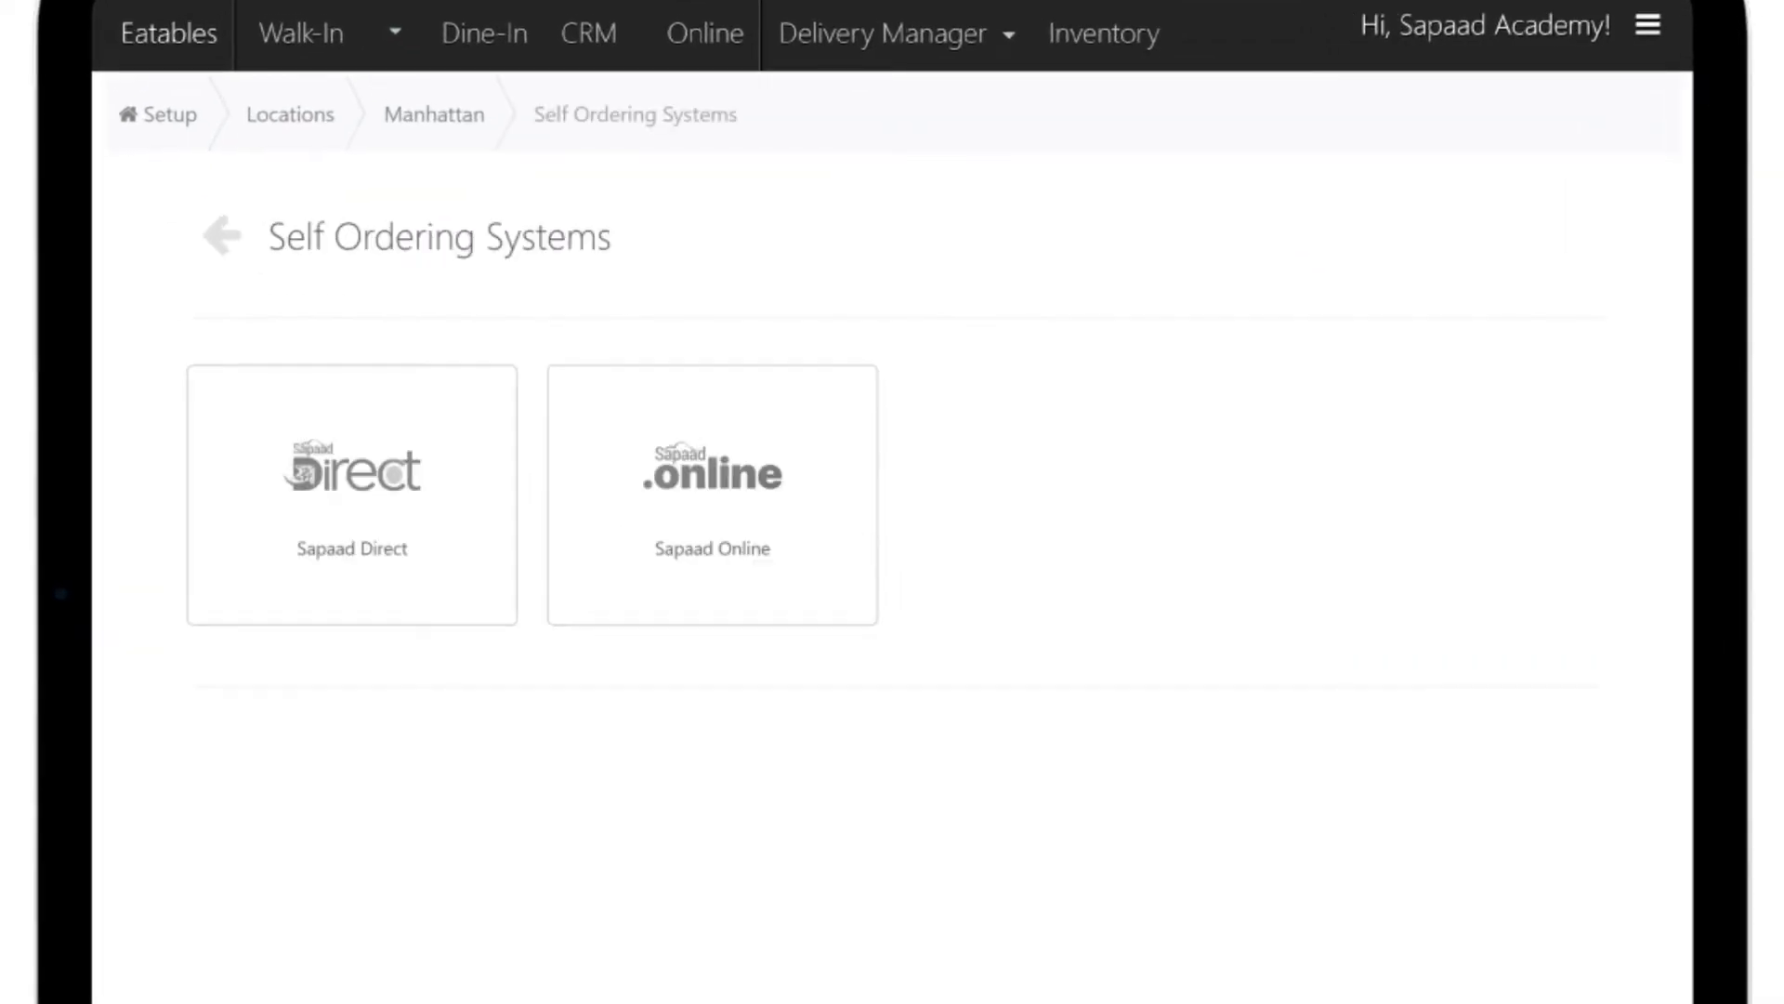
click(471, 585)
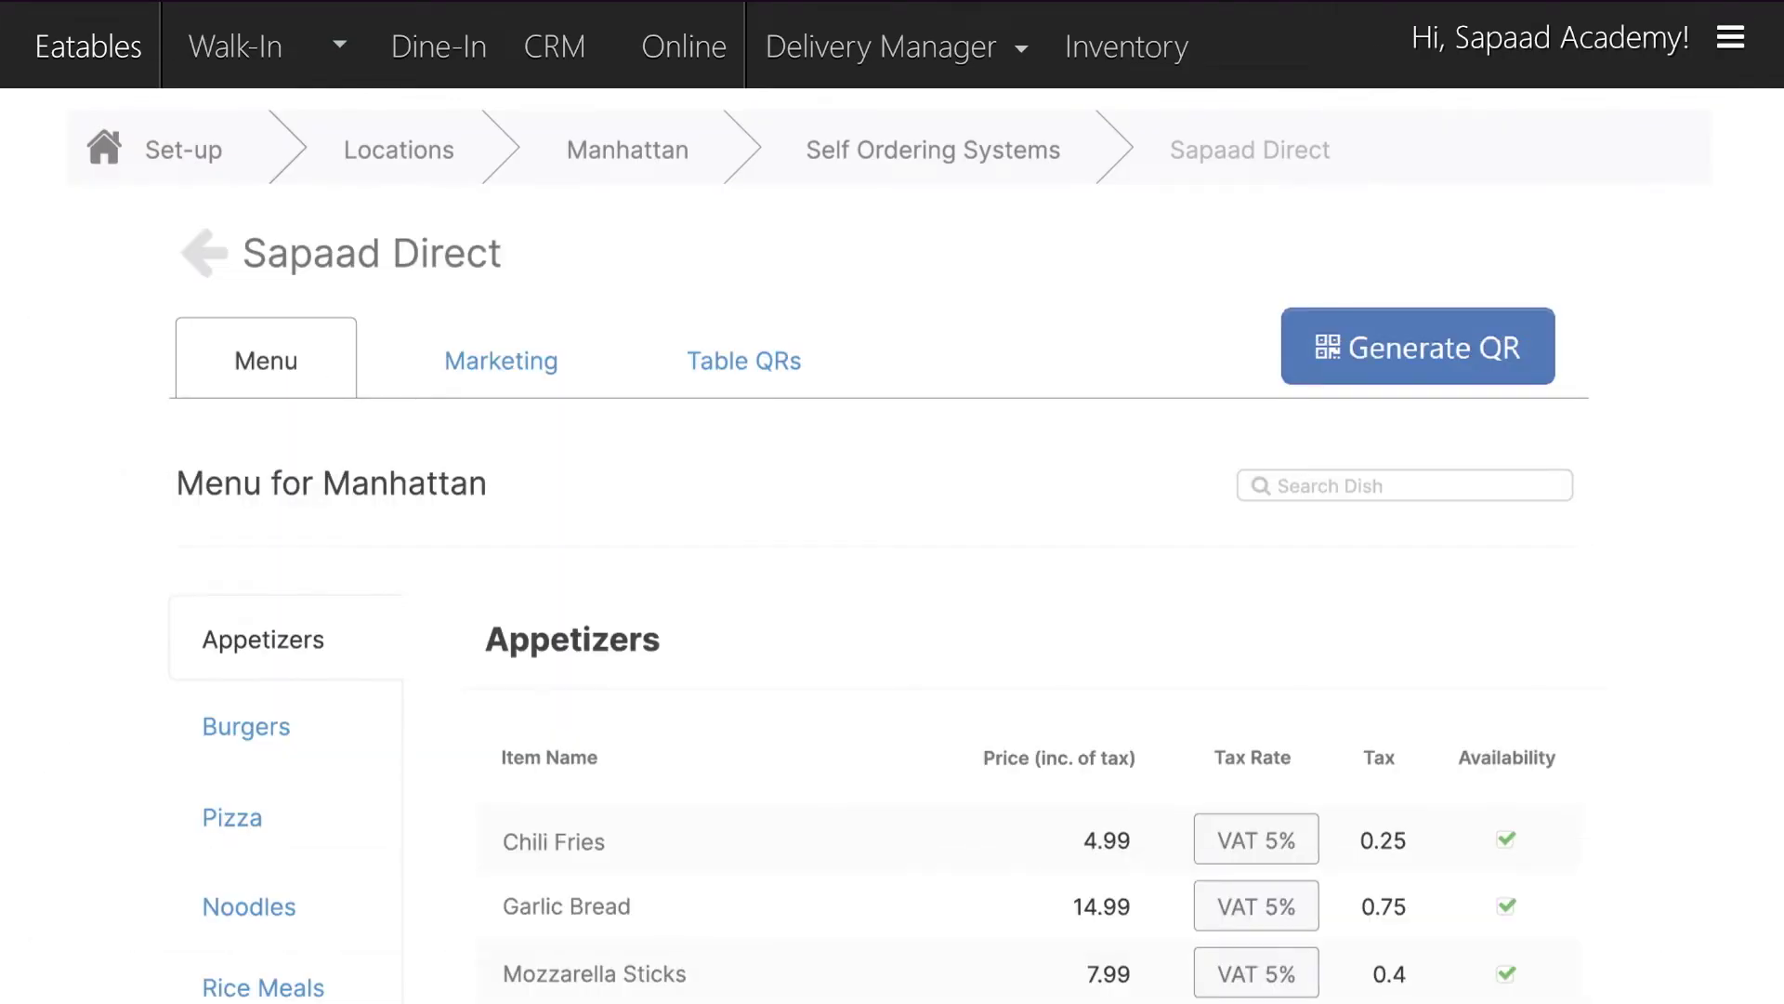
scroll(892, 557, down, 3)
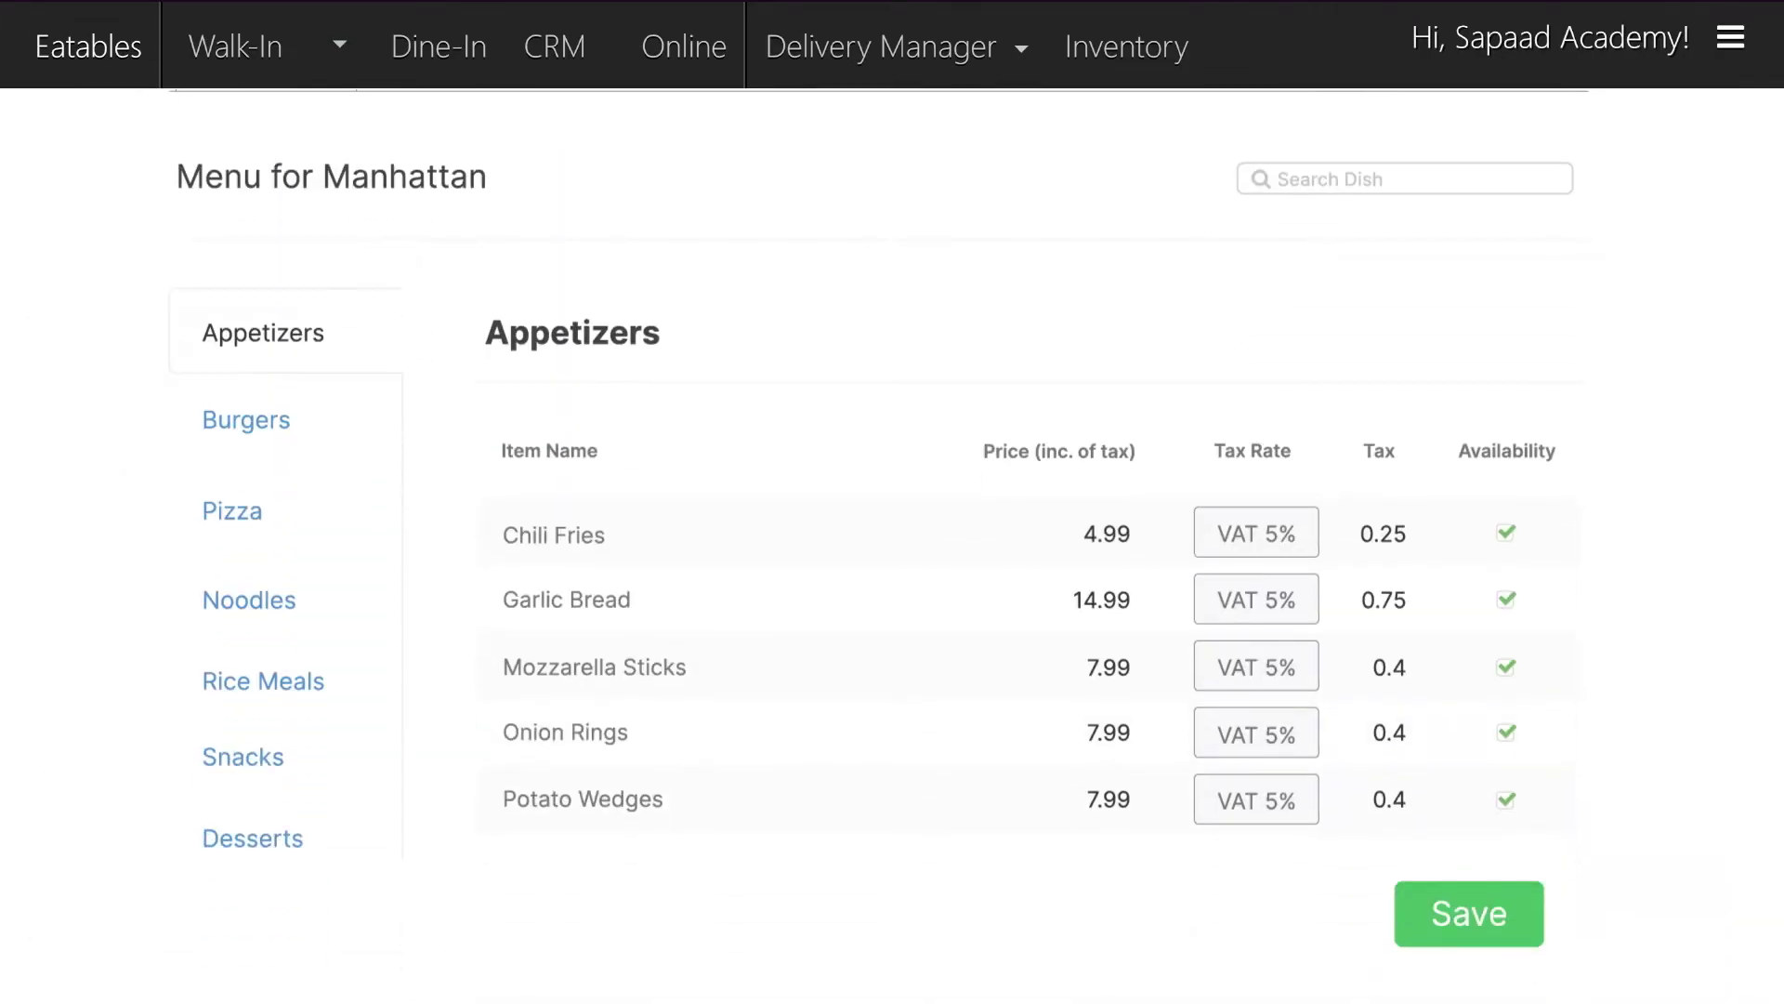
click(325, 842)
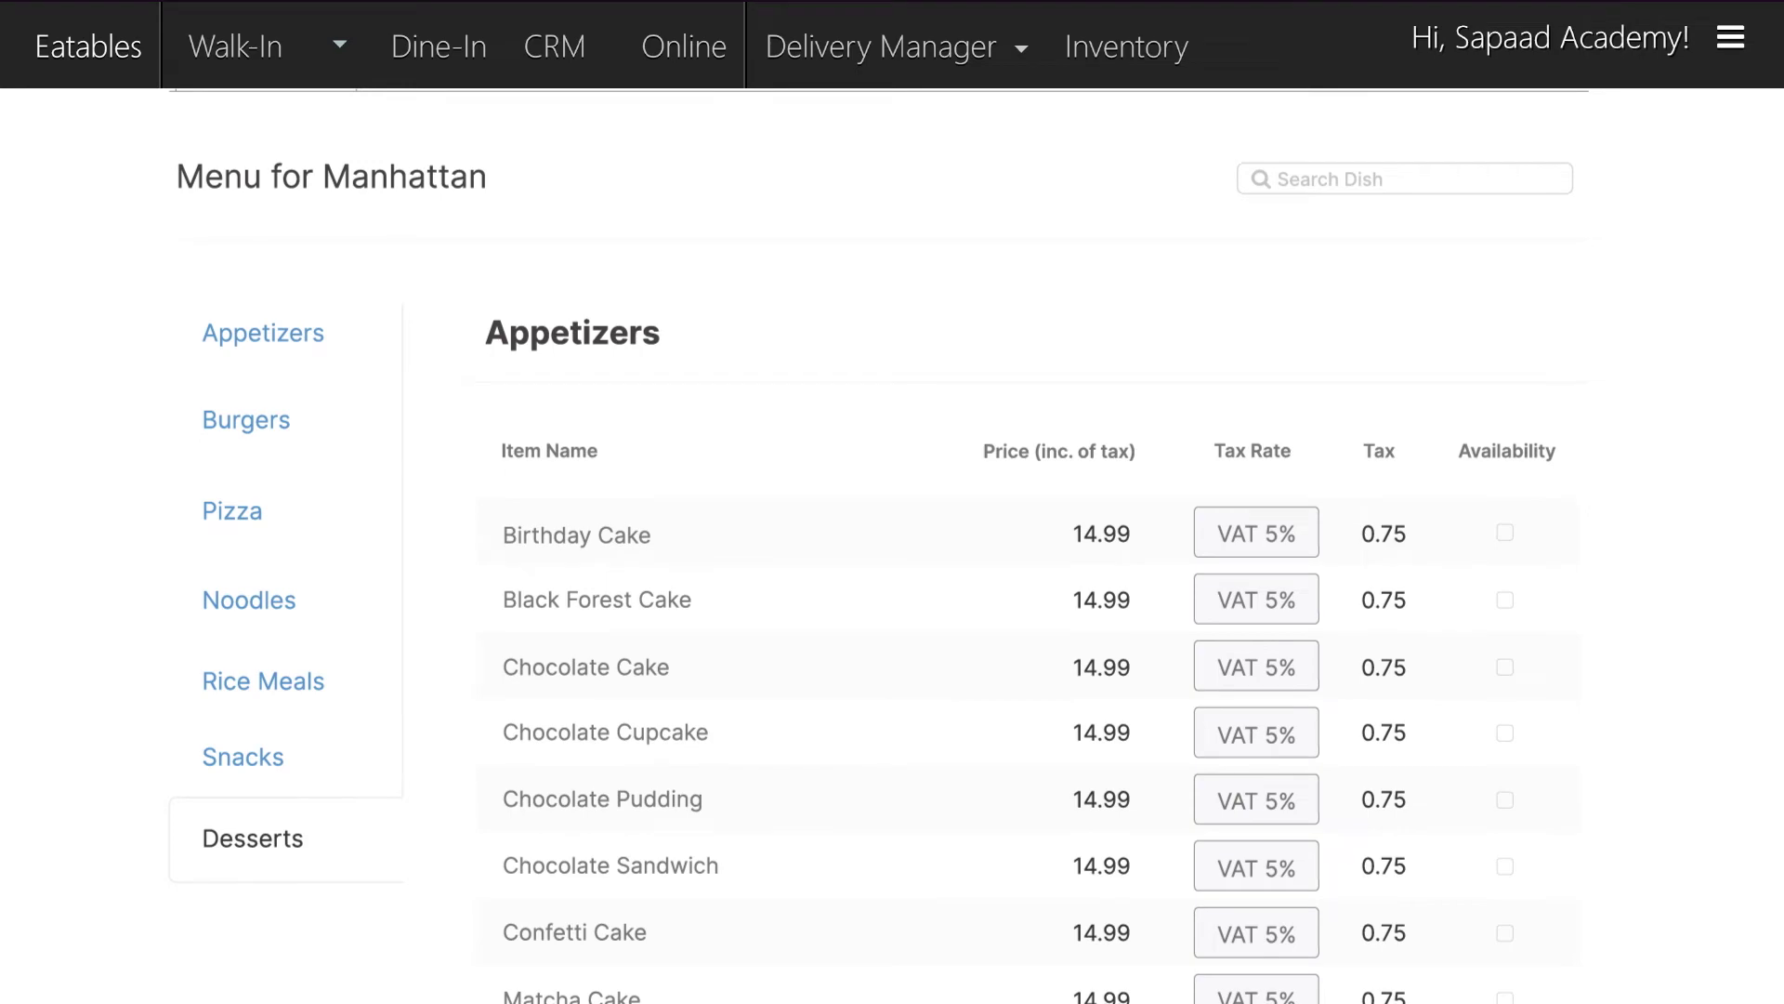
- Search 'Cake', mark Black Forest, Chocolate, Confetti, Matcha, Red Velvet and Strawberry cakes available, and save
click(1467, 185)
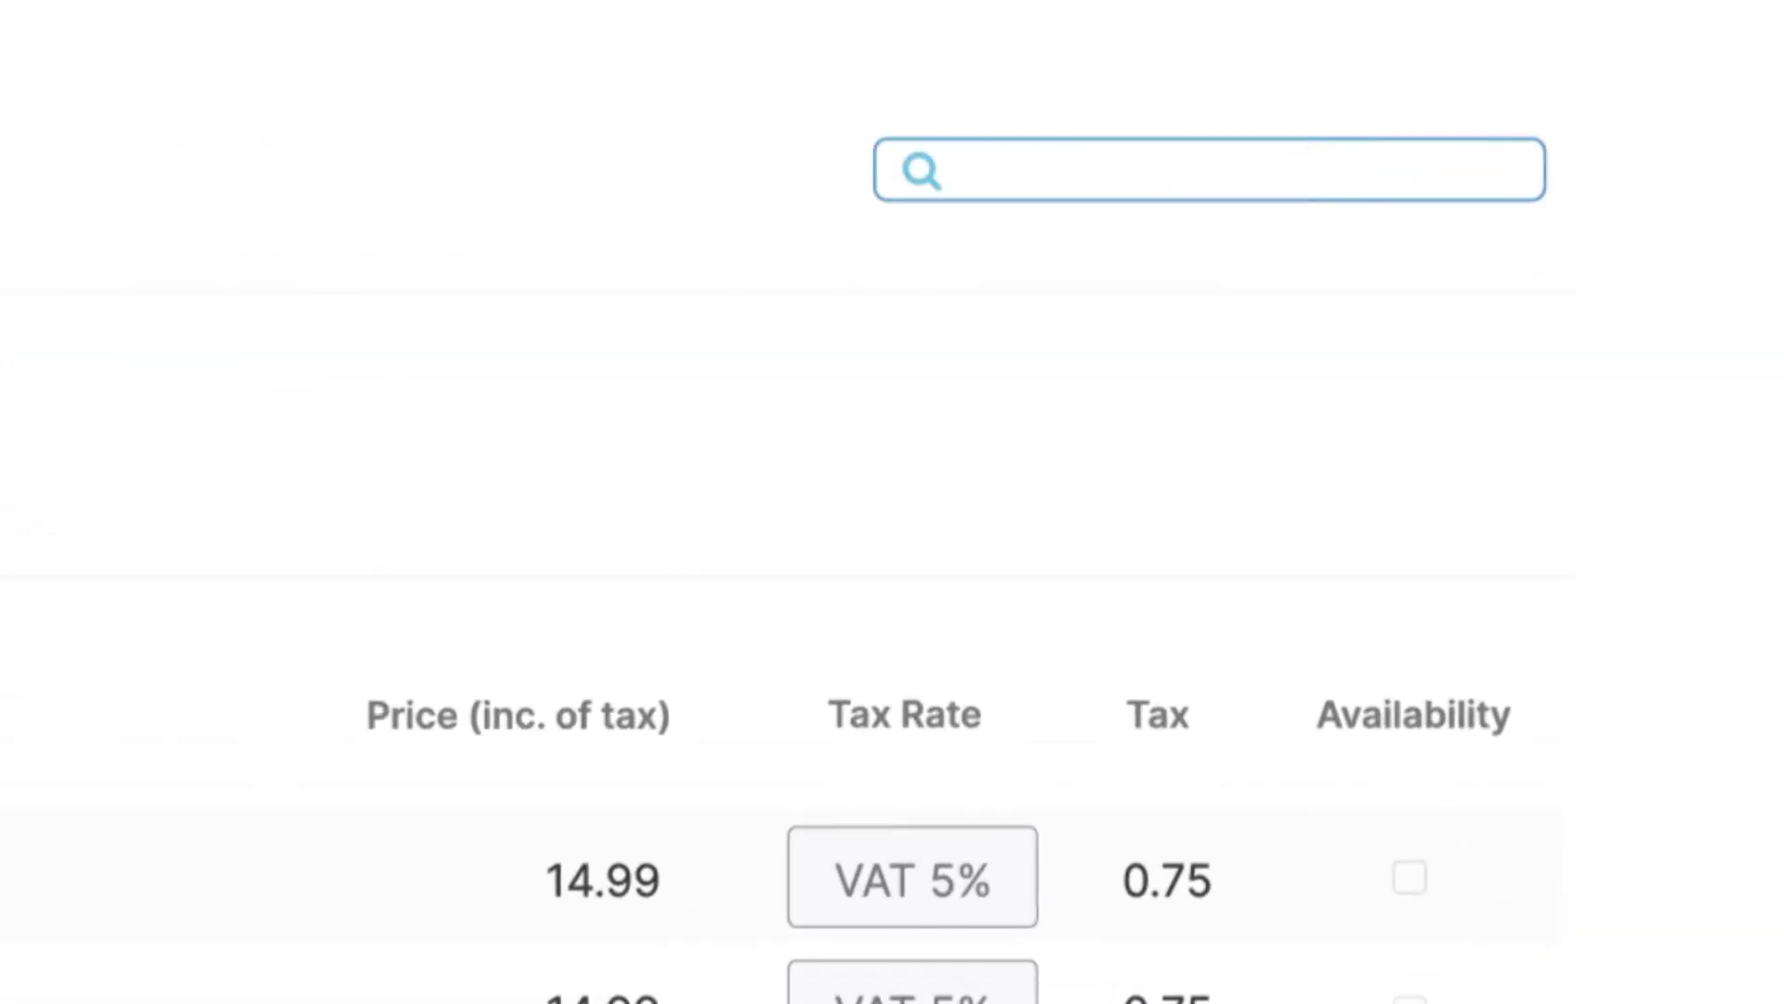
text(Cake)
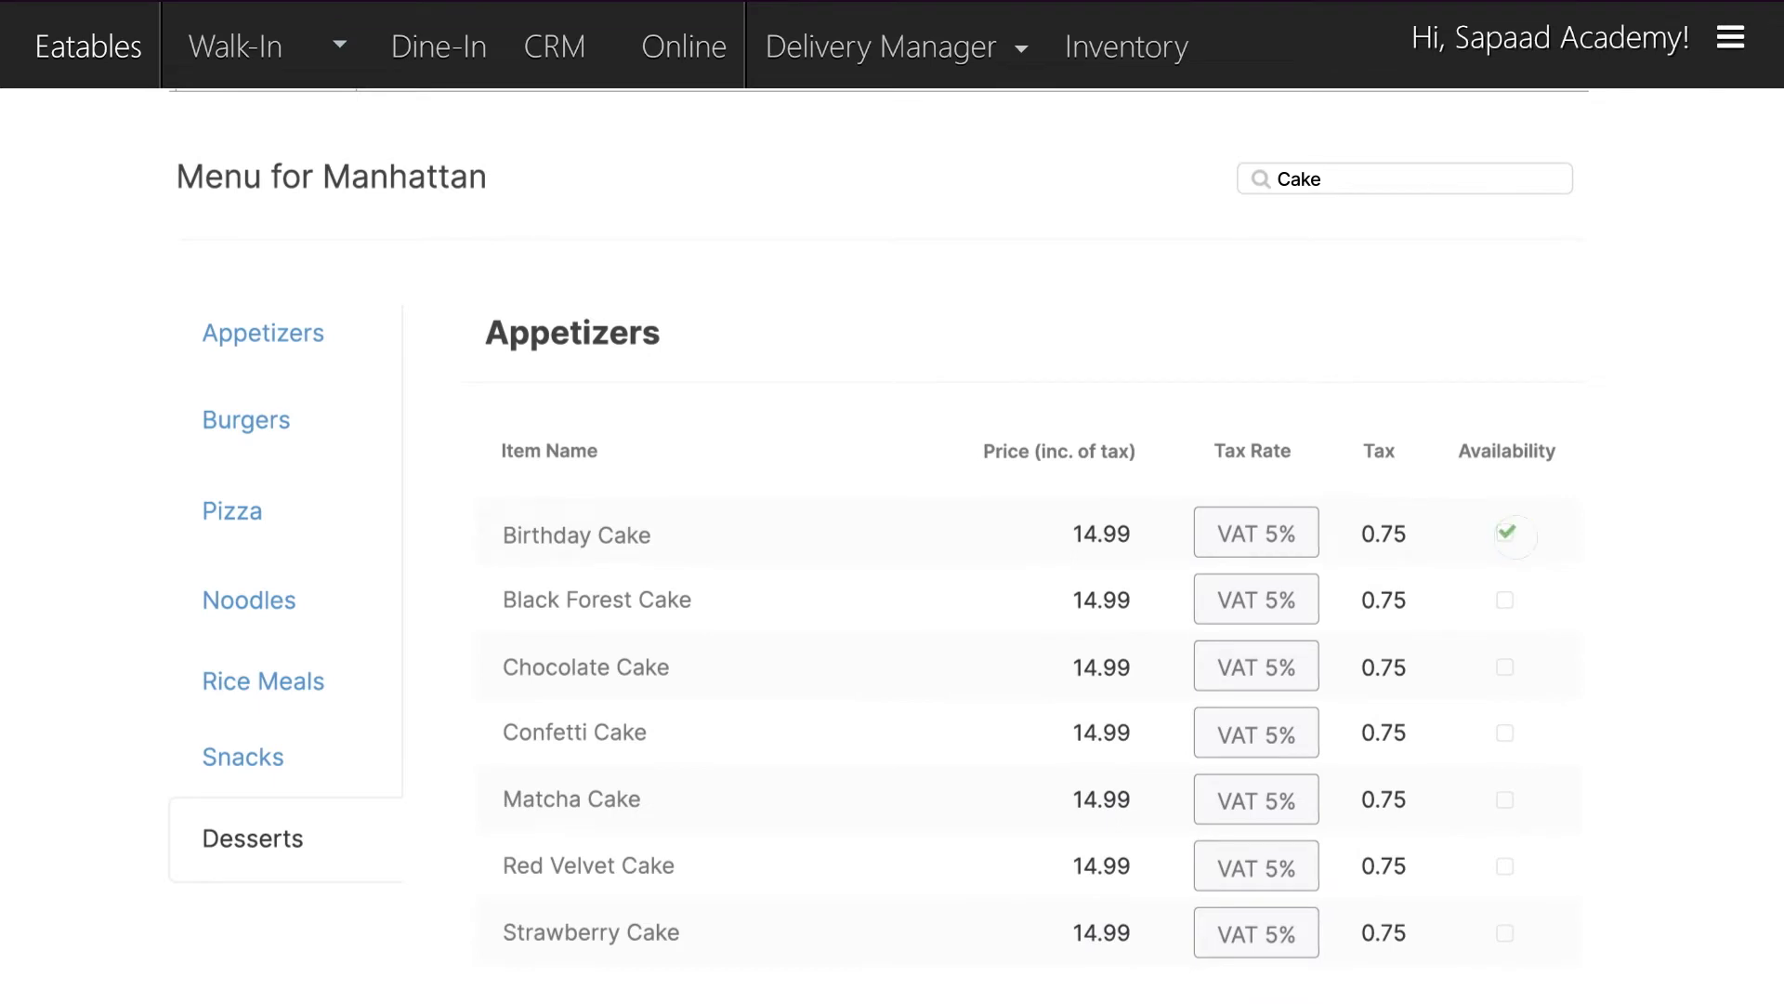
click(1505, 599)
click(1506, 667)
click(1516, 735)
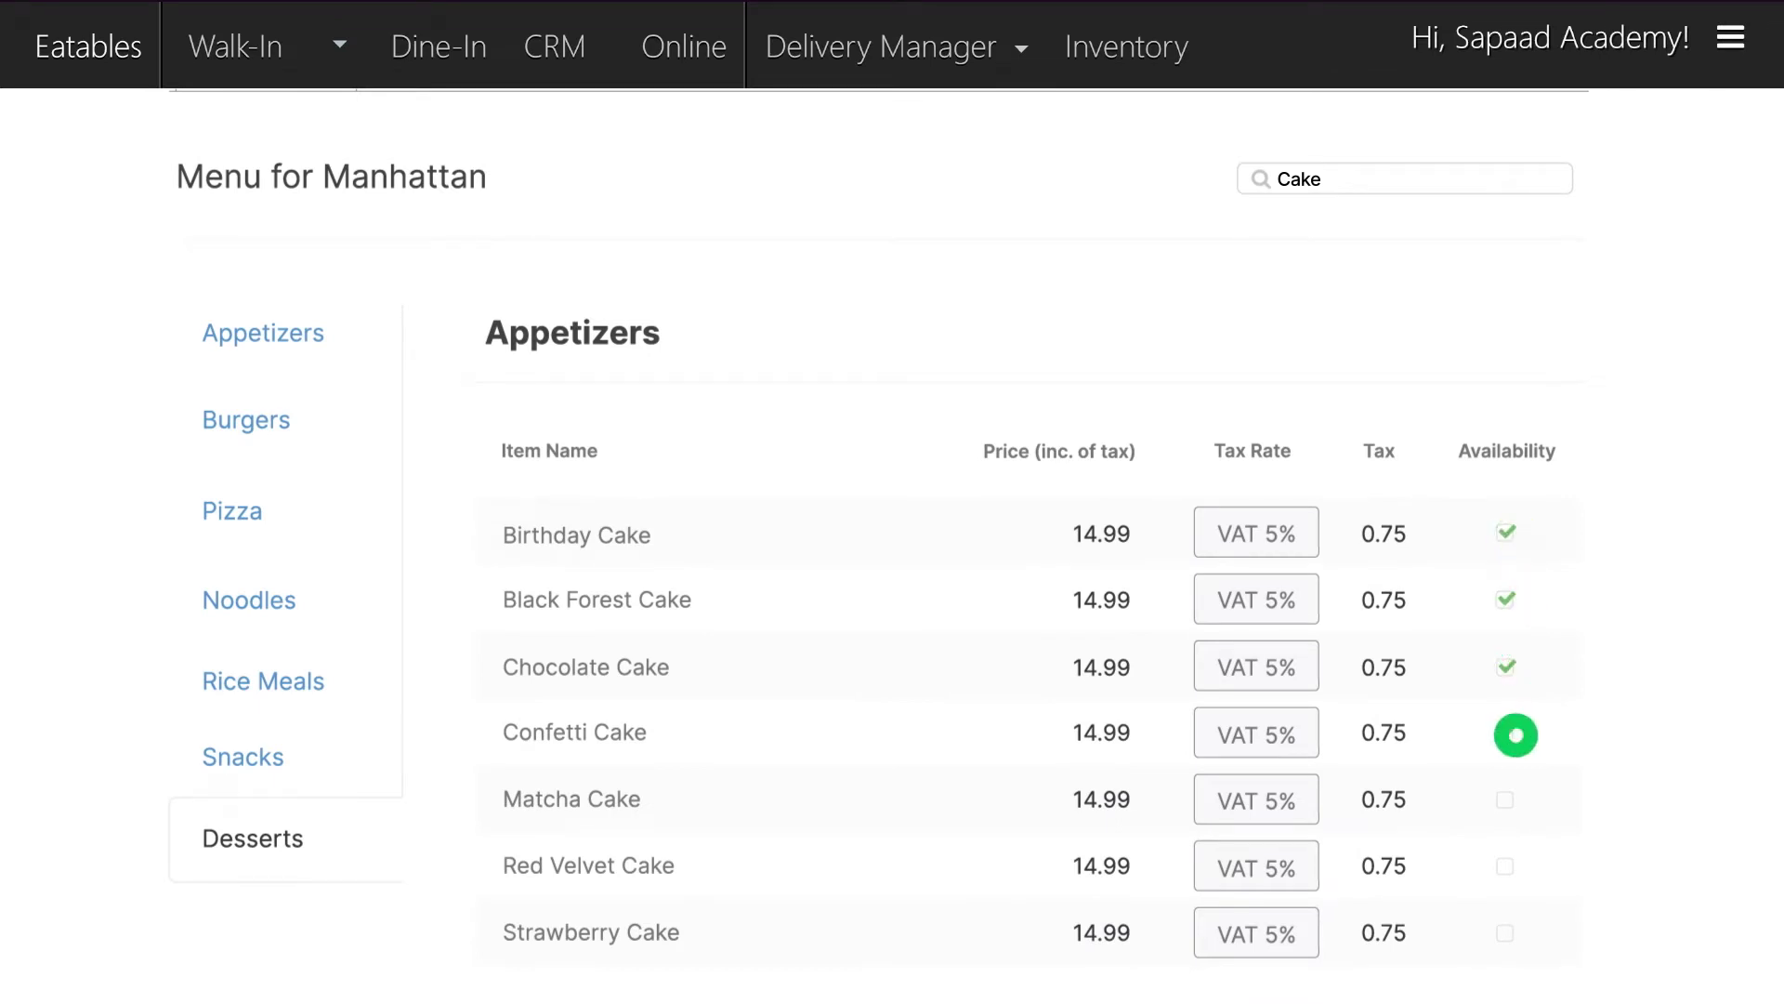
click(1505, 799)
click(1506, 865)
click(1505, 932)
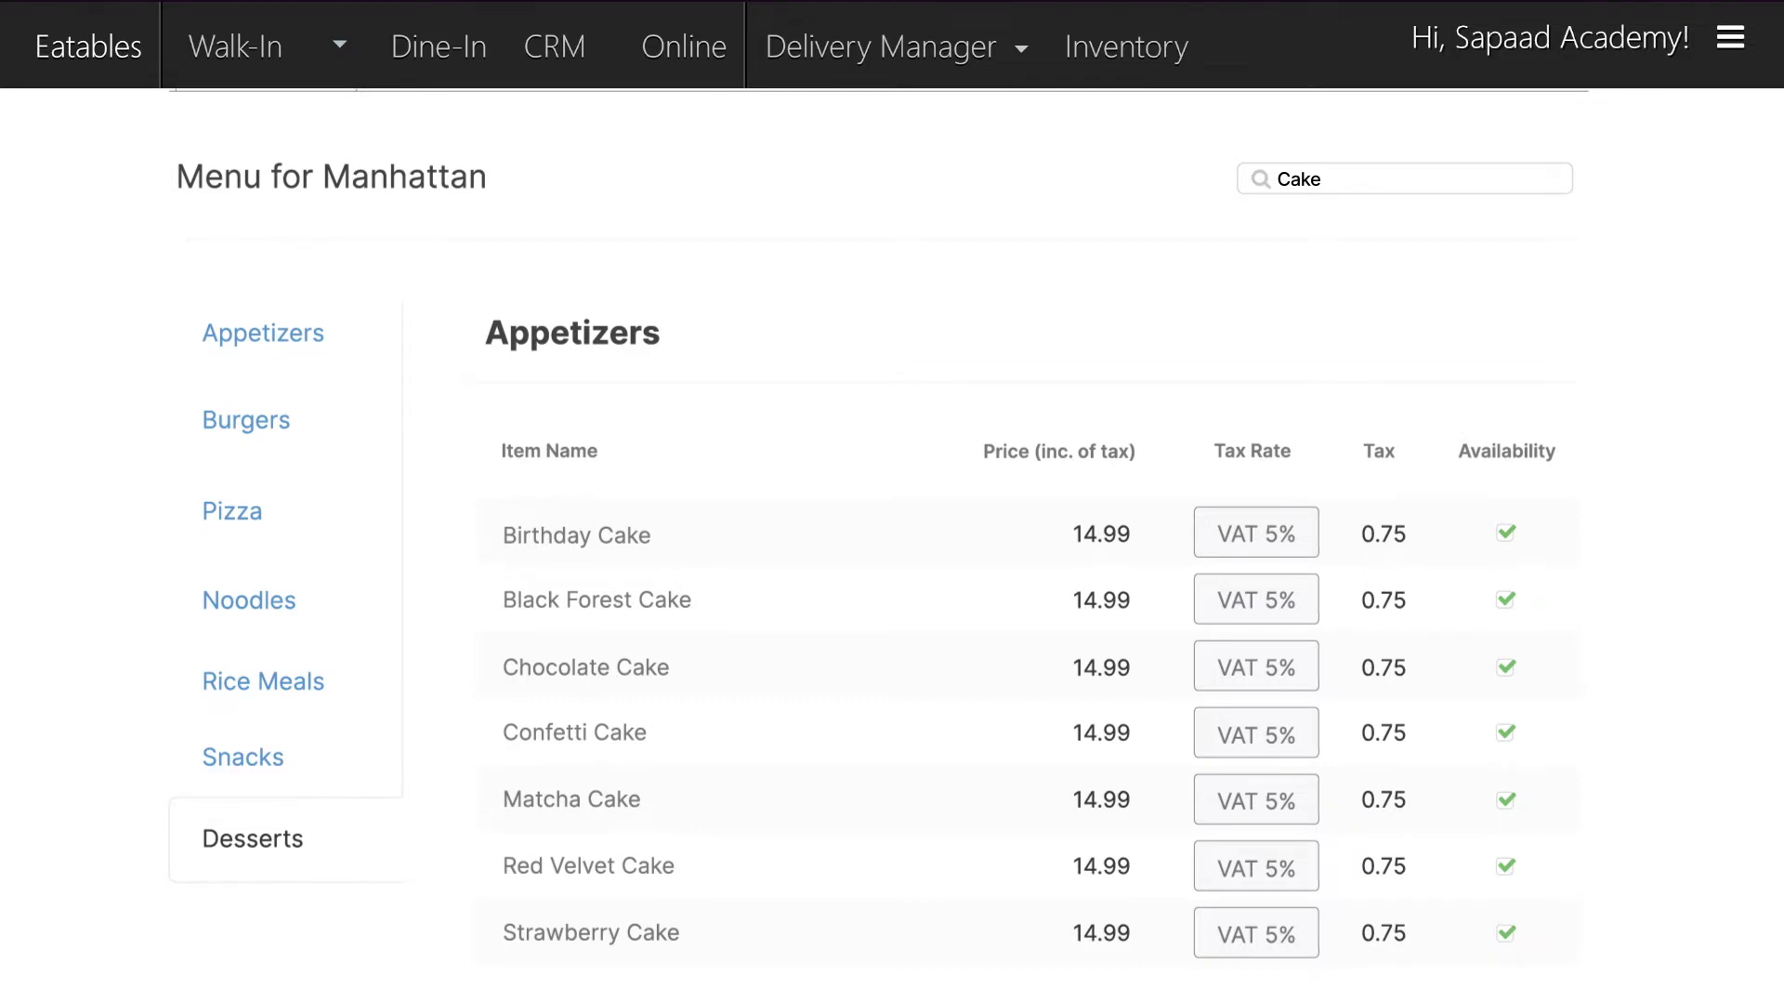
scroll(1505, 932, down, 2)
click(1538, 938)
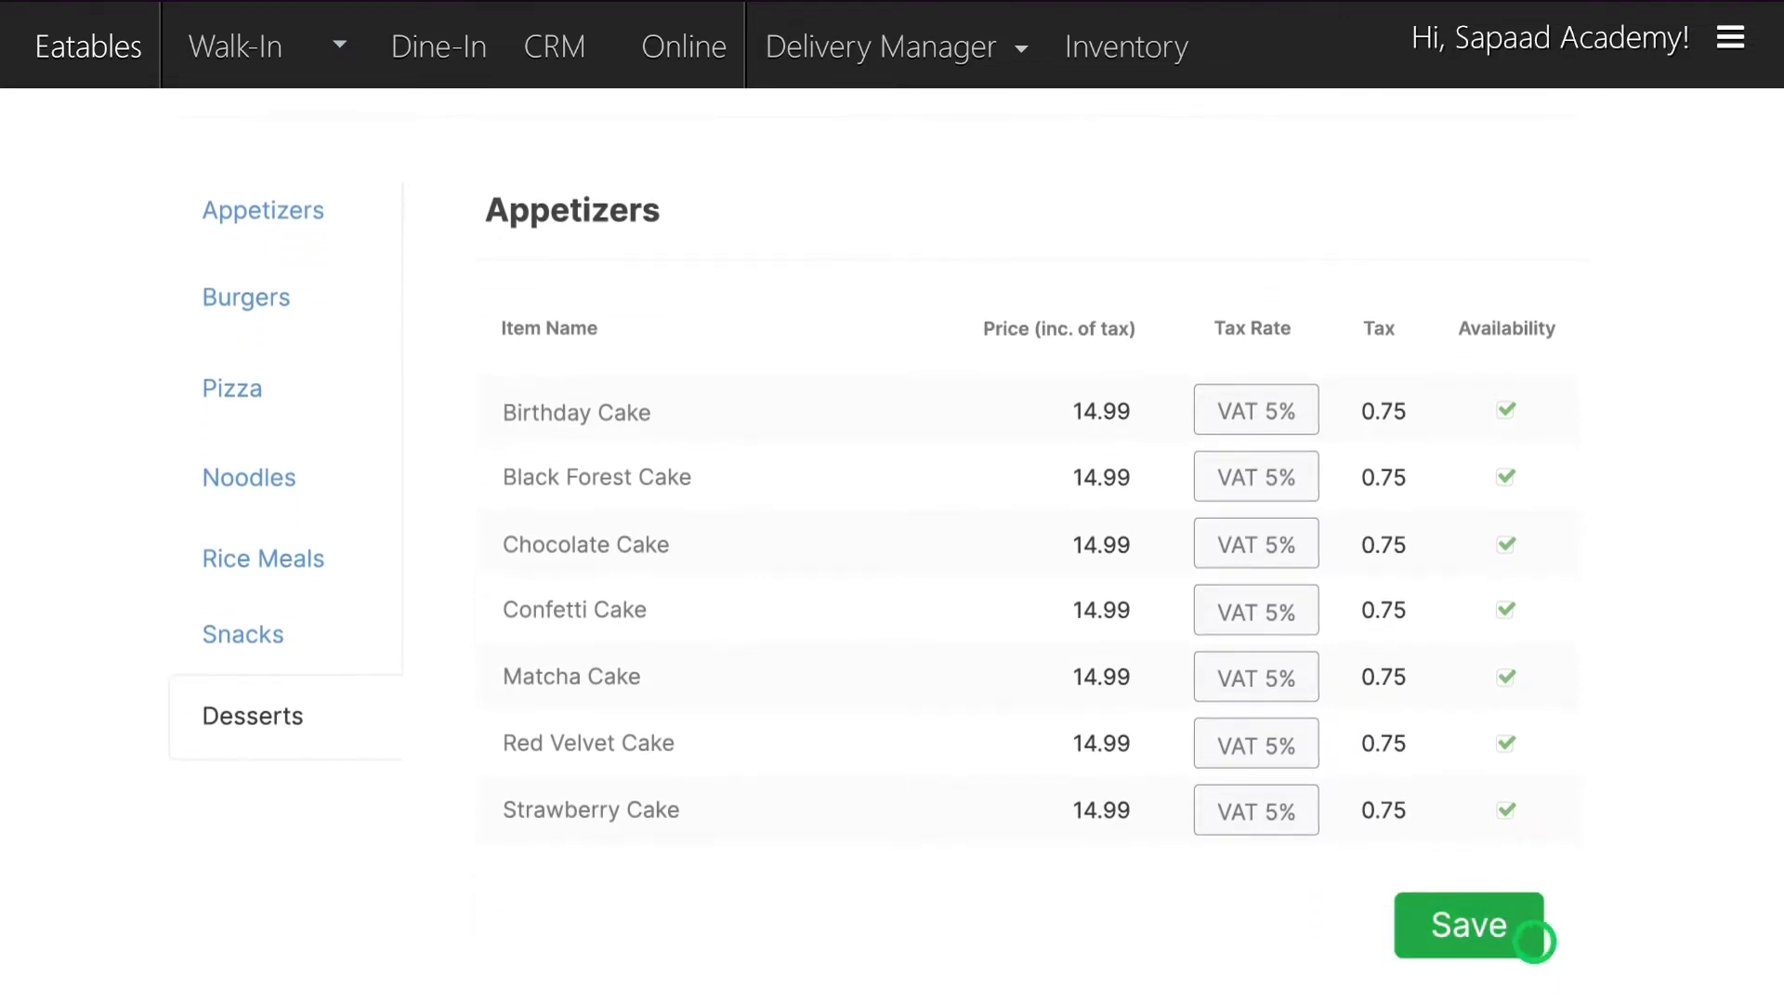
click(251, 397)
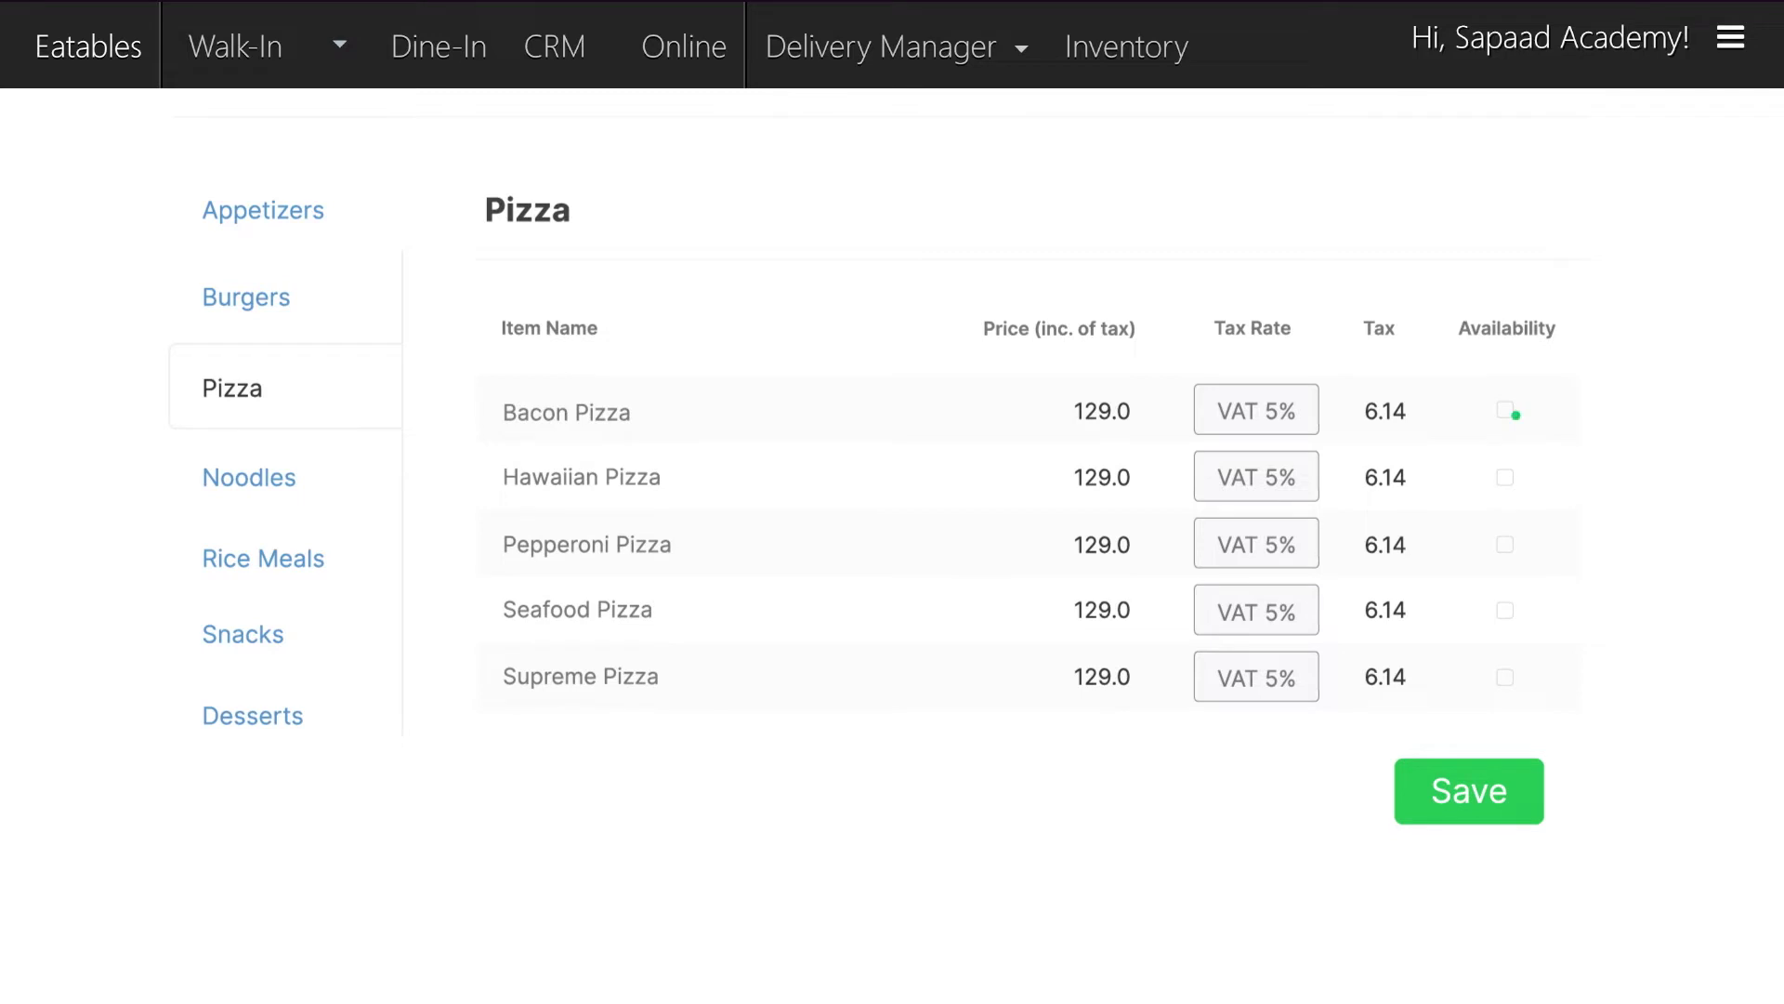
- Tick availability for the Manhattan pizzas and save the changes
click(1515, 548)
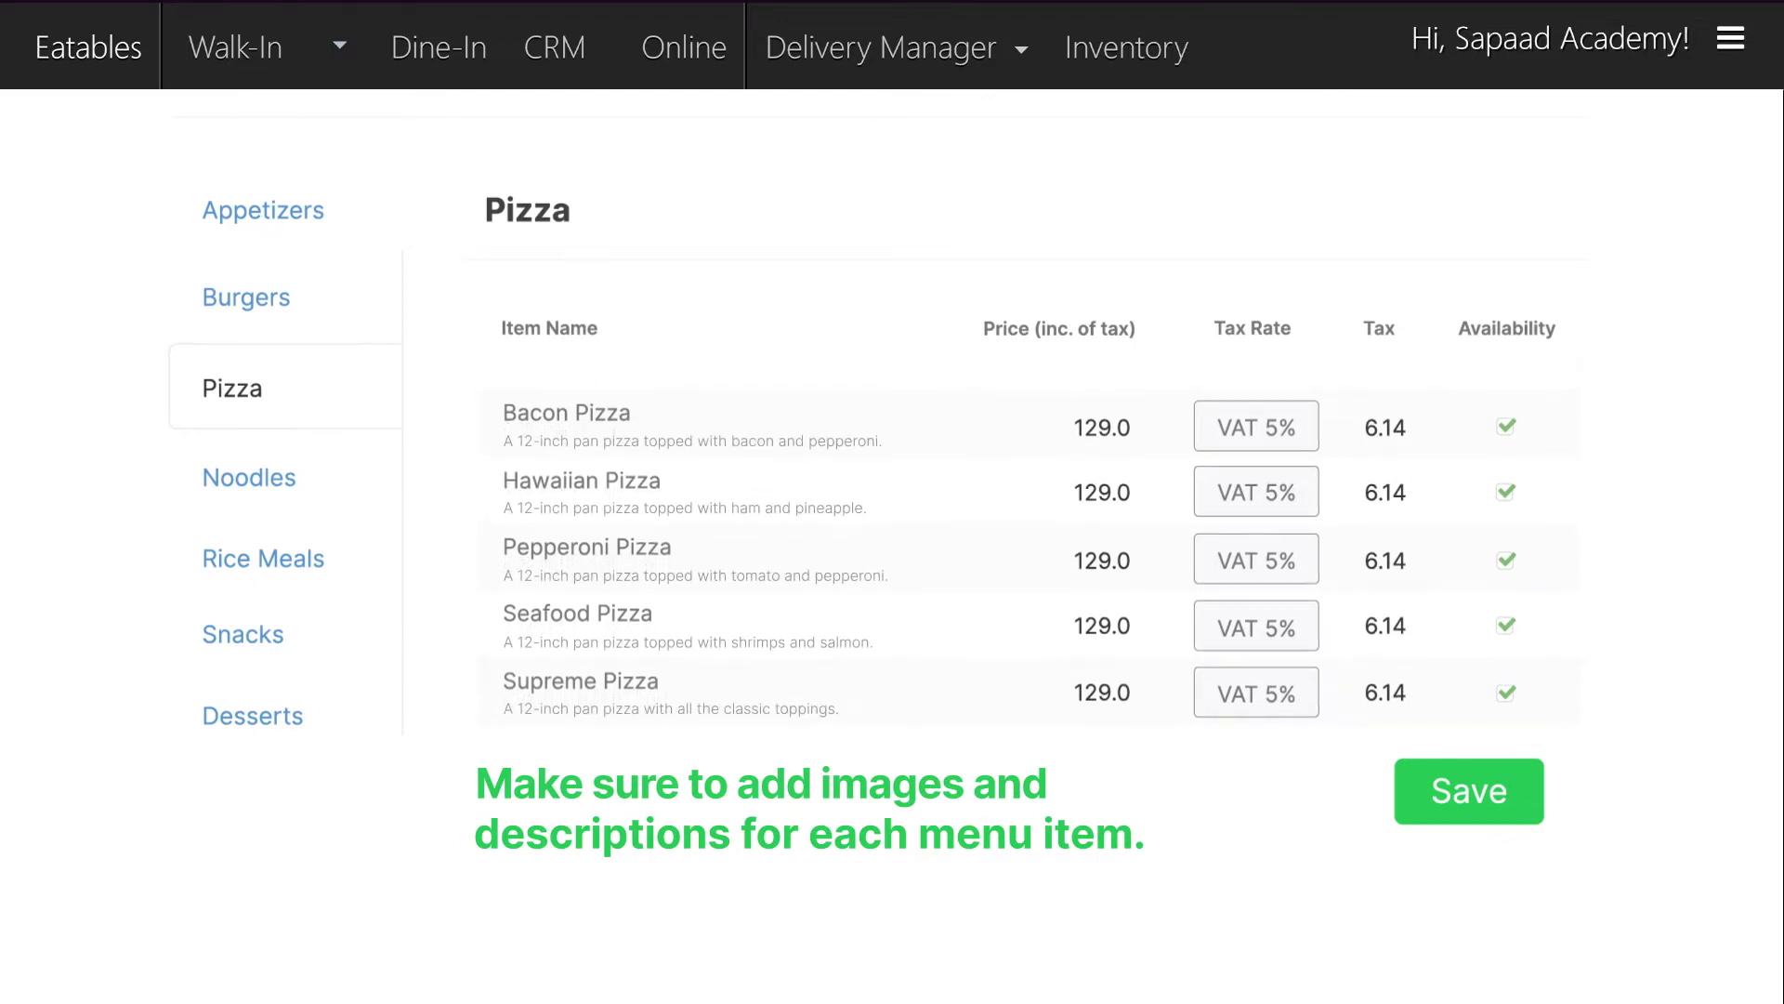
click(1515, 816)
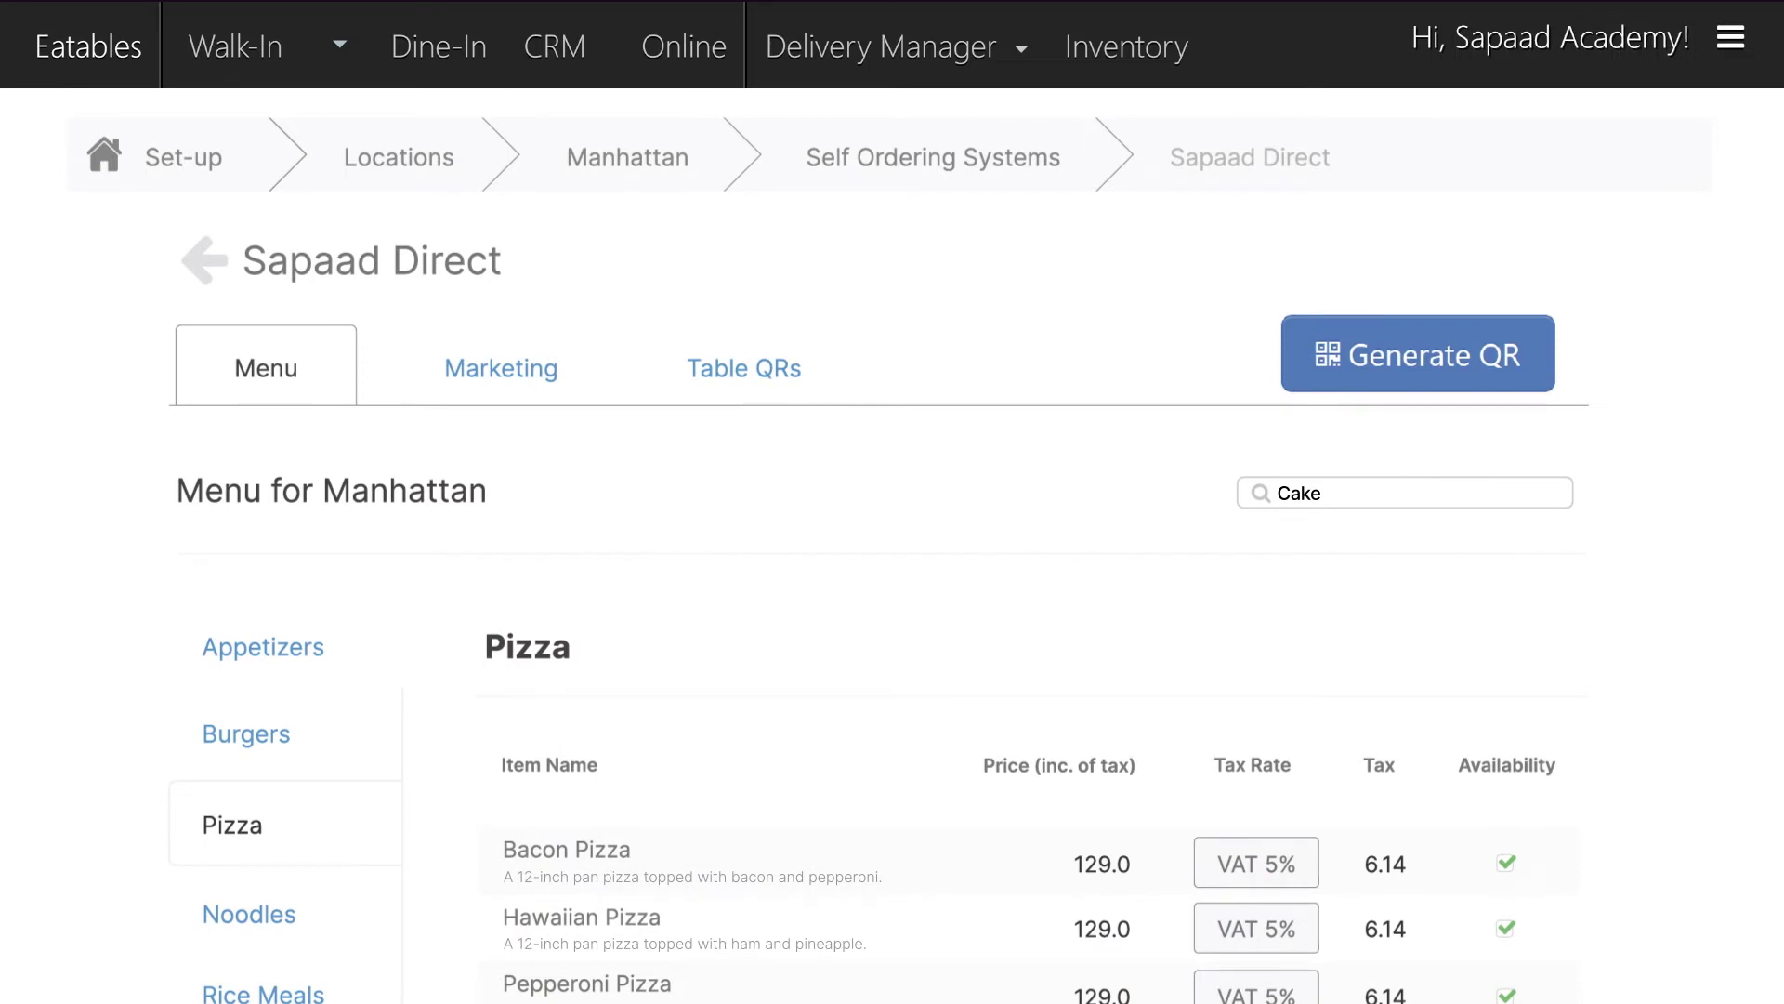
click(565, 371)
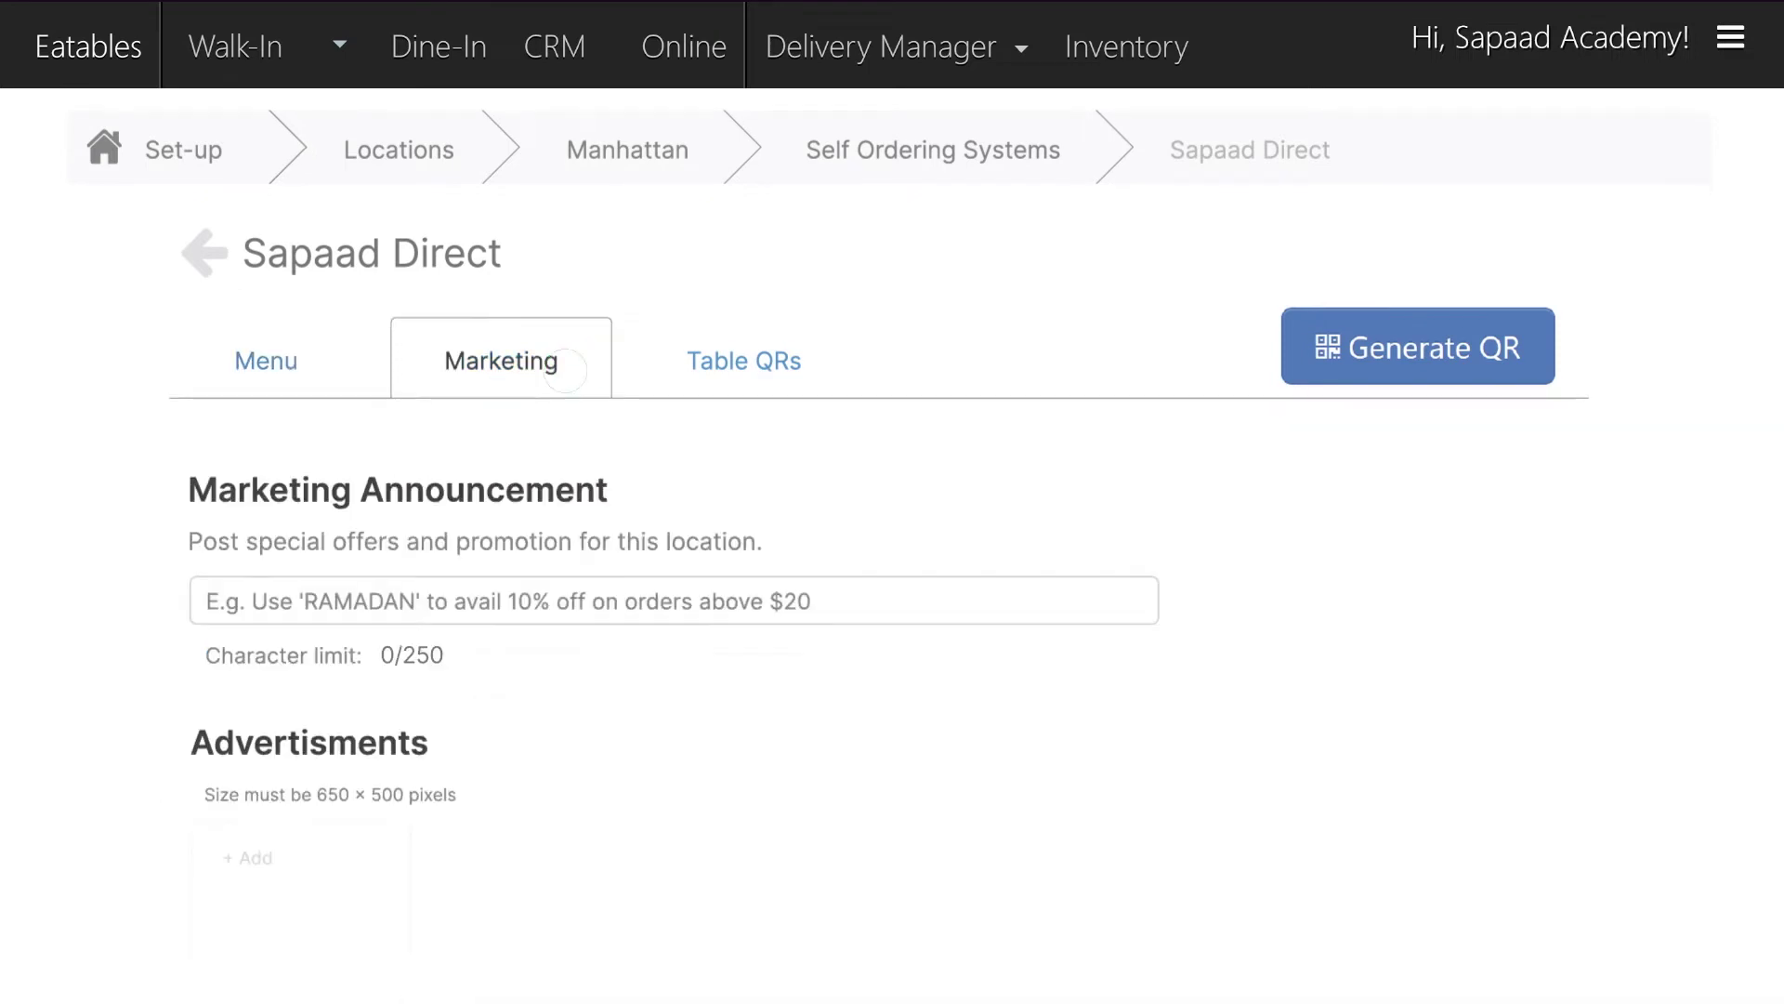
- Enter the 'Get 10% off Signature Pizza' announcement and load ad.jpg into a new advertisement
click(904, 599)
text(Get 10% off Sig)
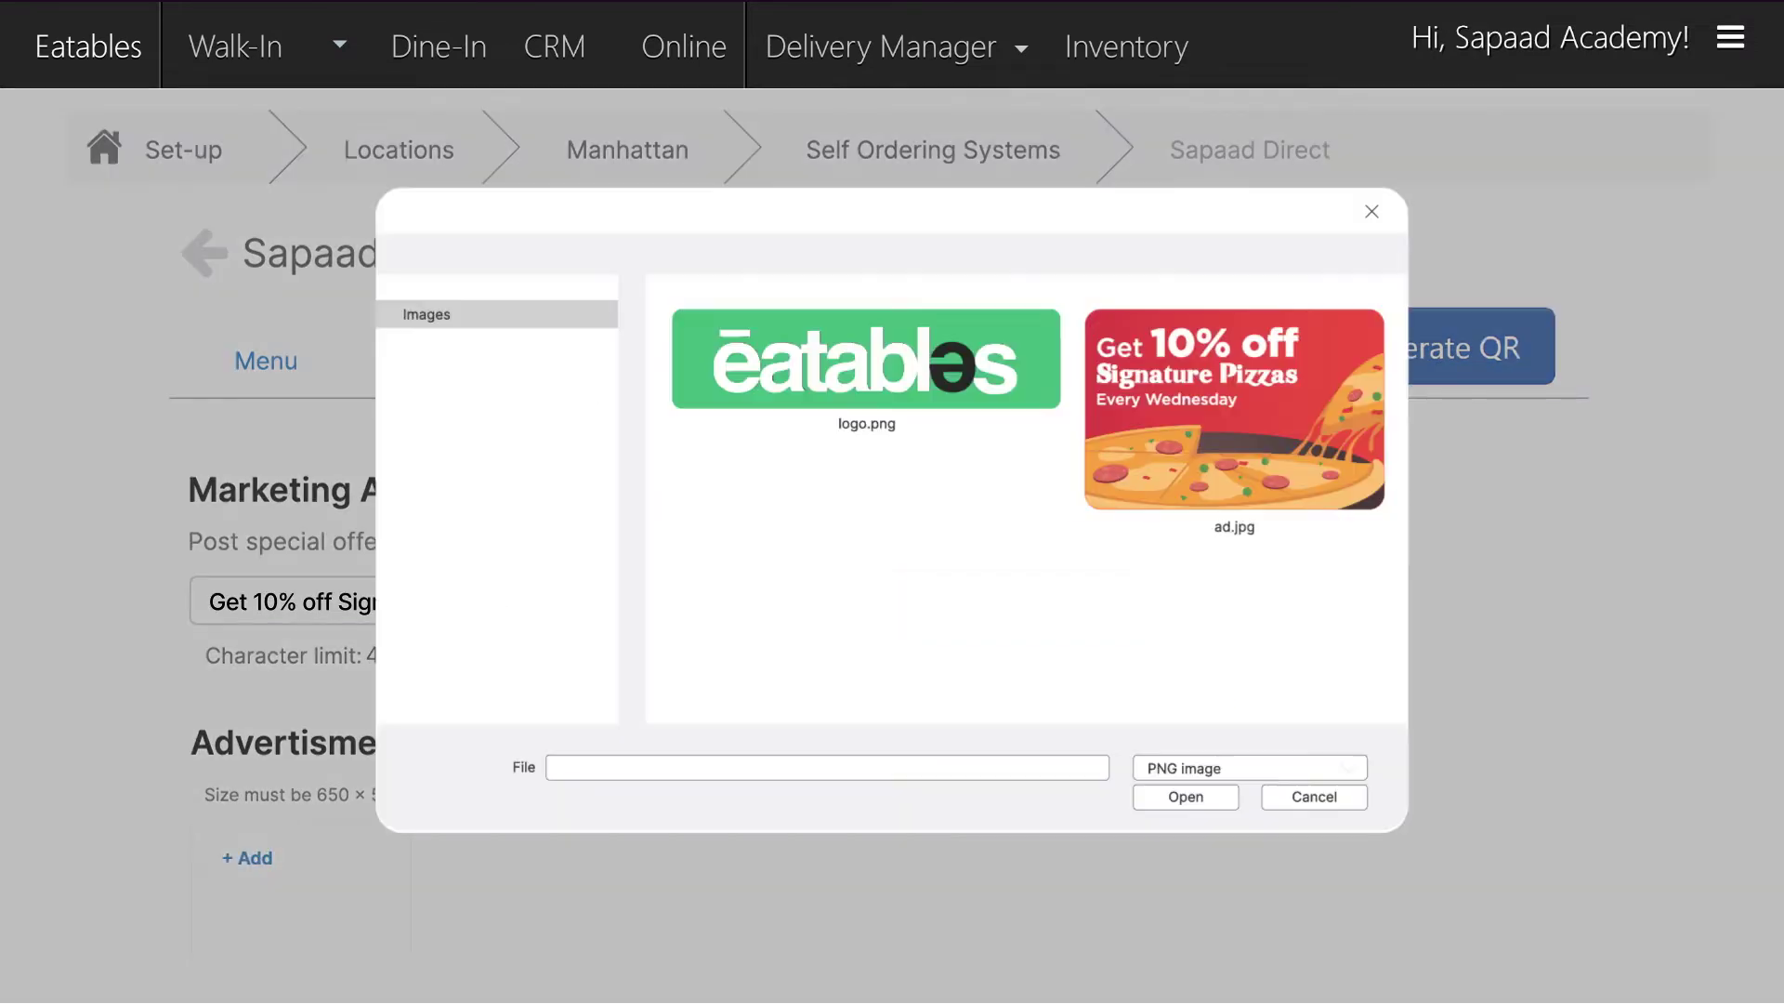
click(1234, 418)
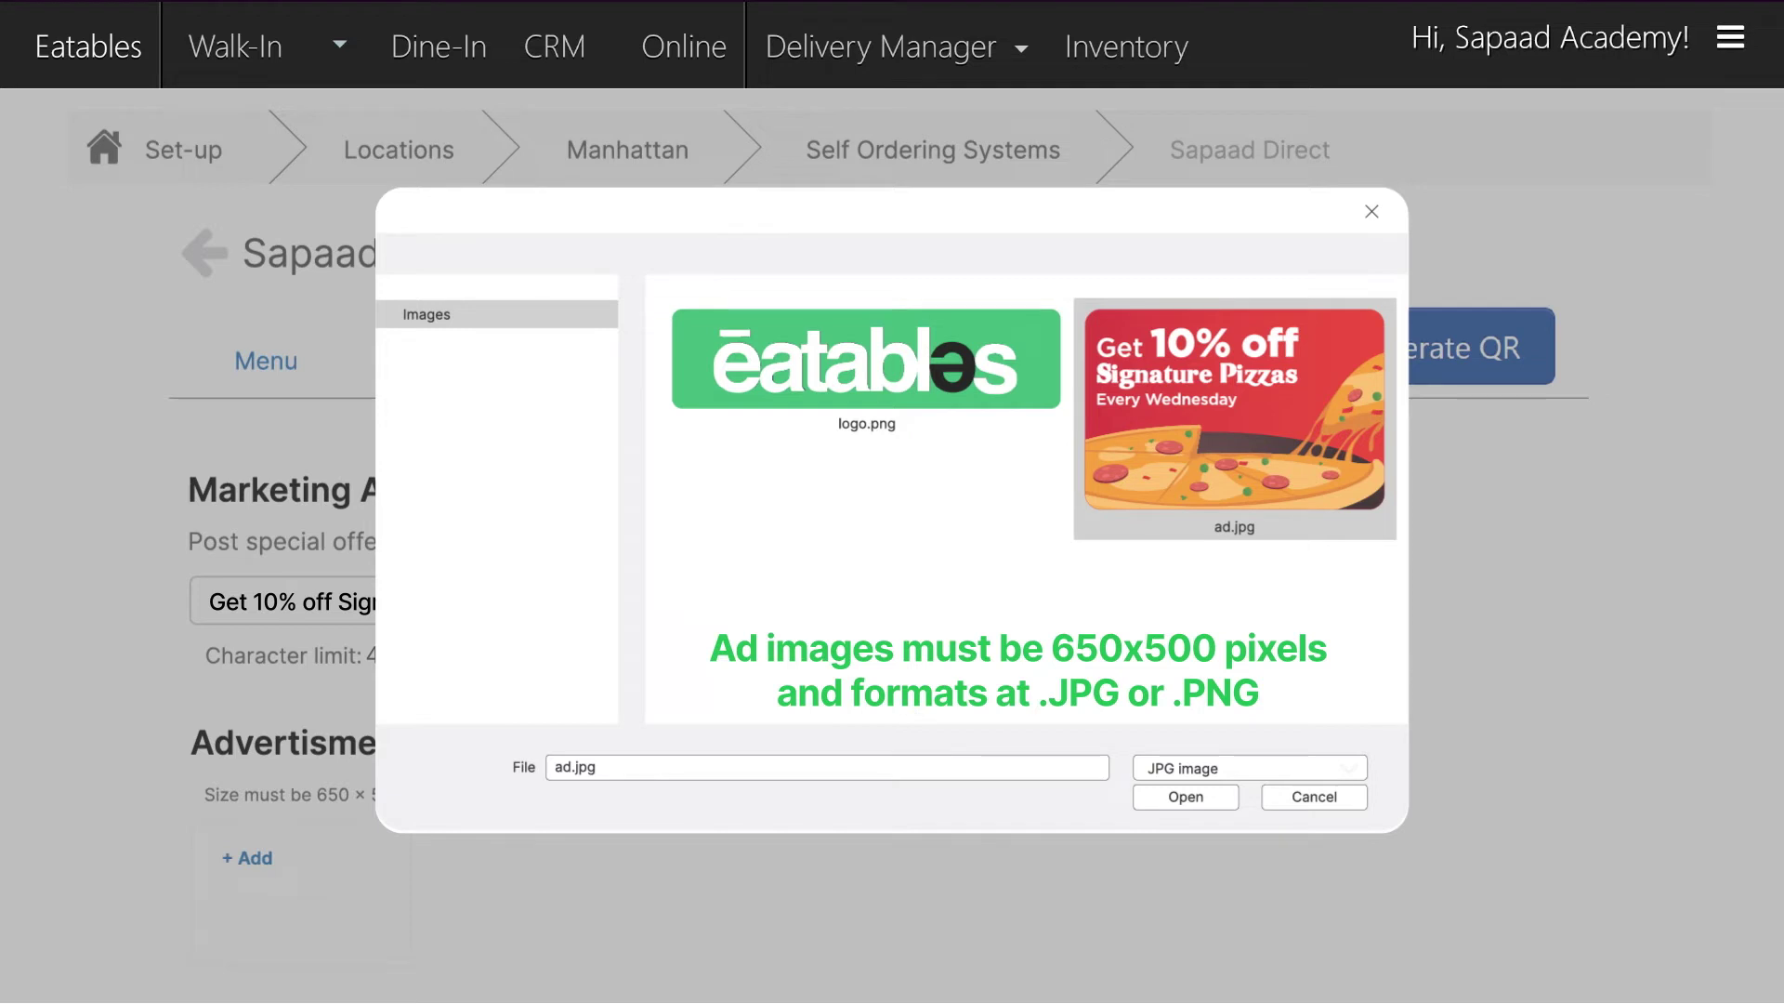
click(1213, 797)
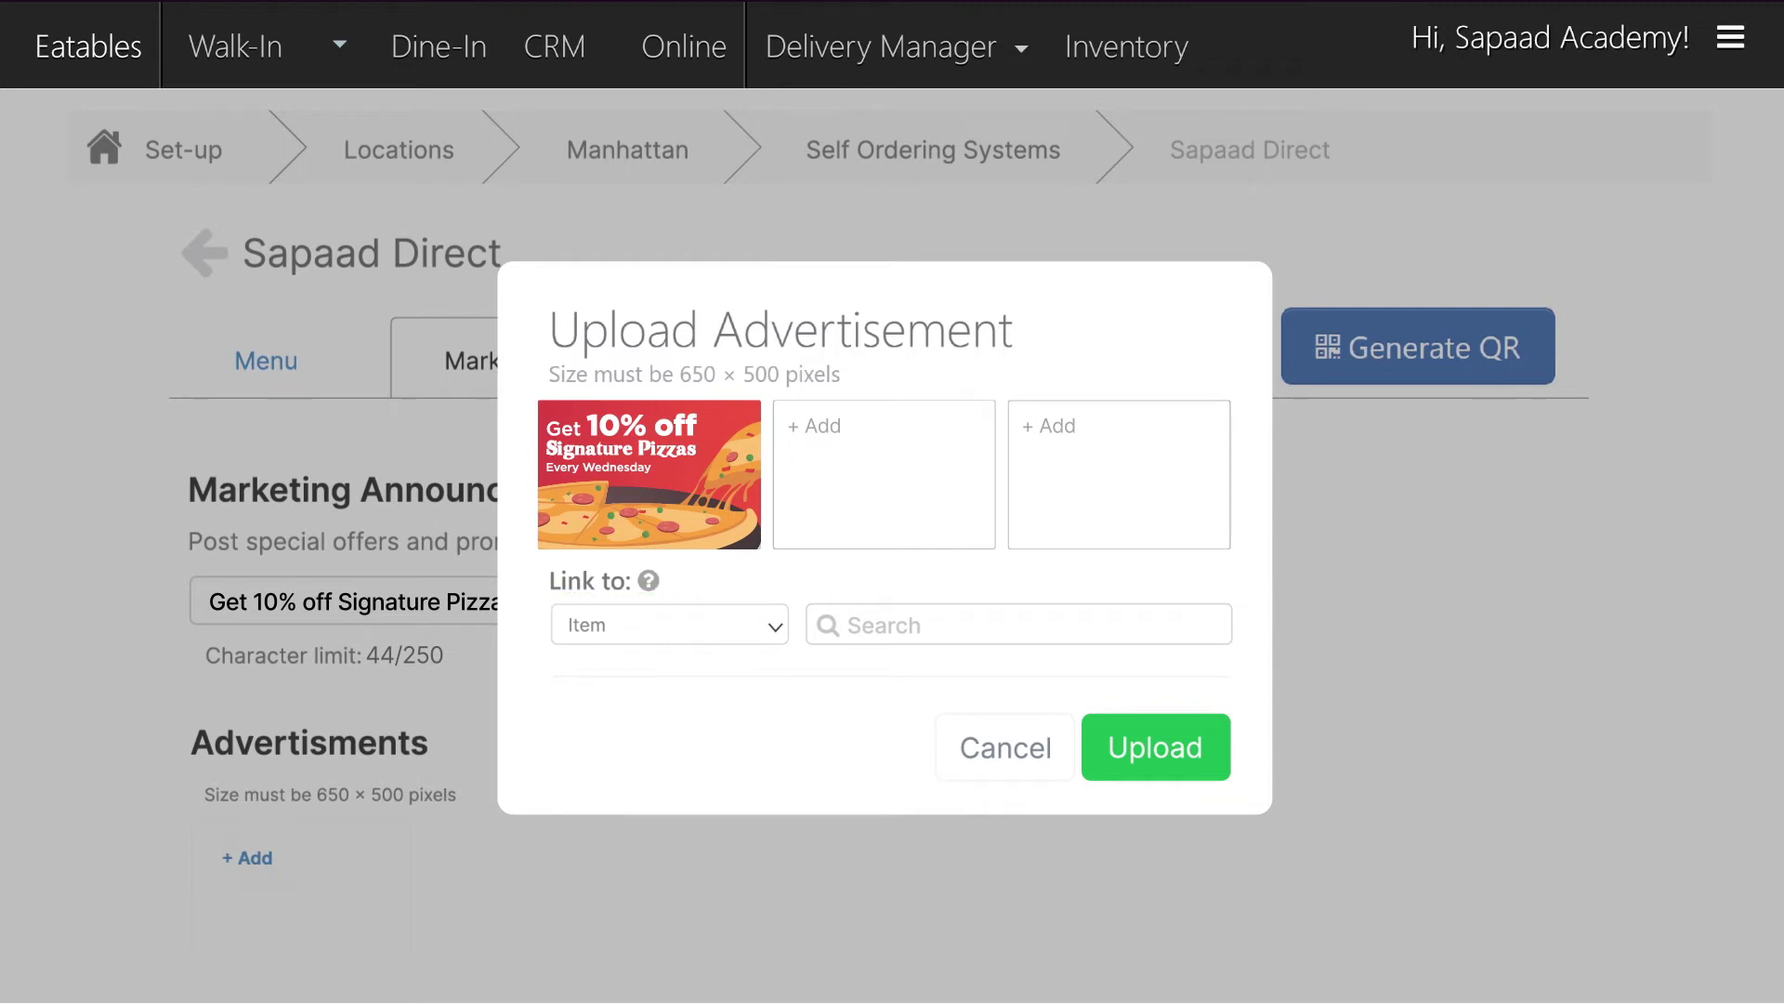
- Link the advertisement to the Pizzas category and upload it
click(777, 625)
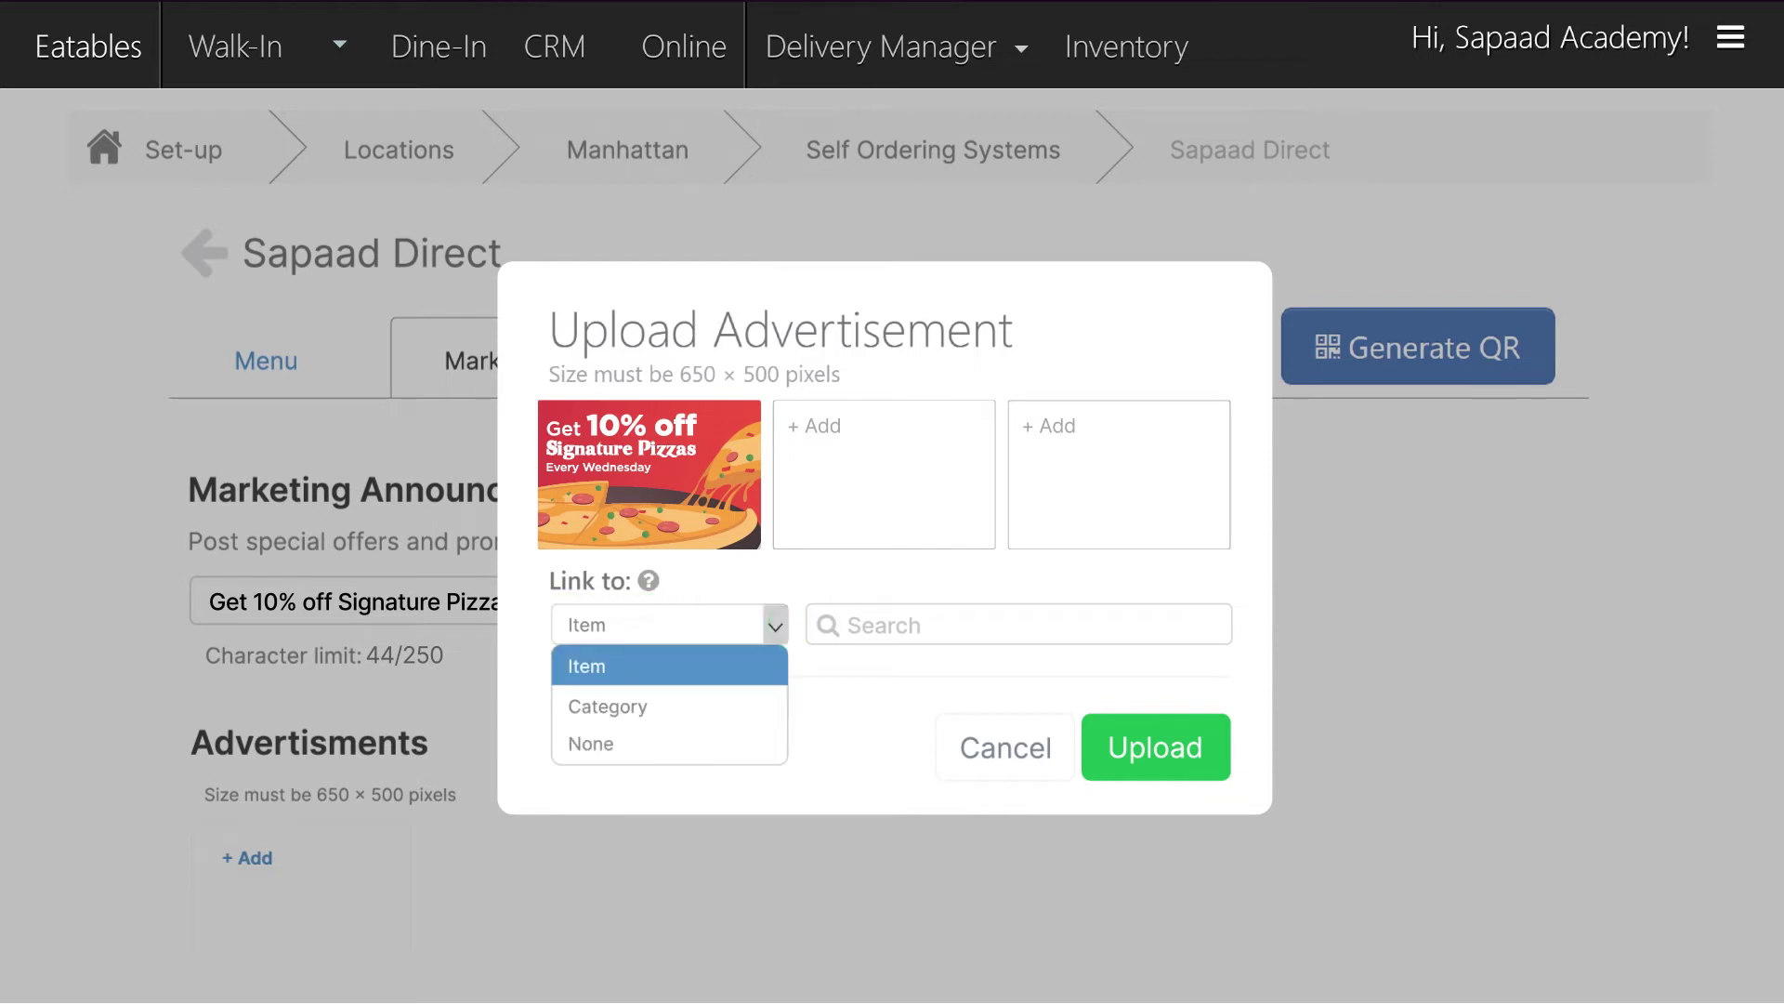
click(765, 706)
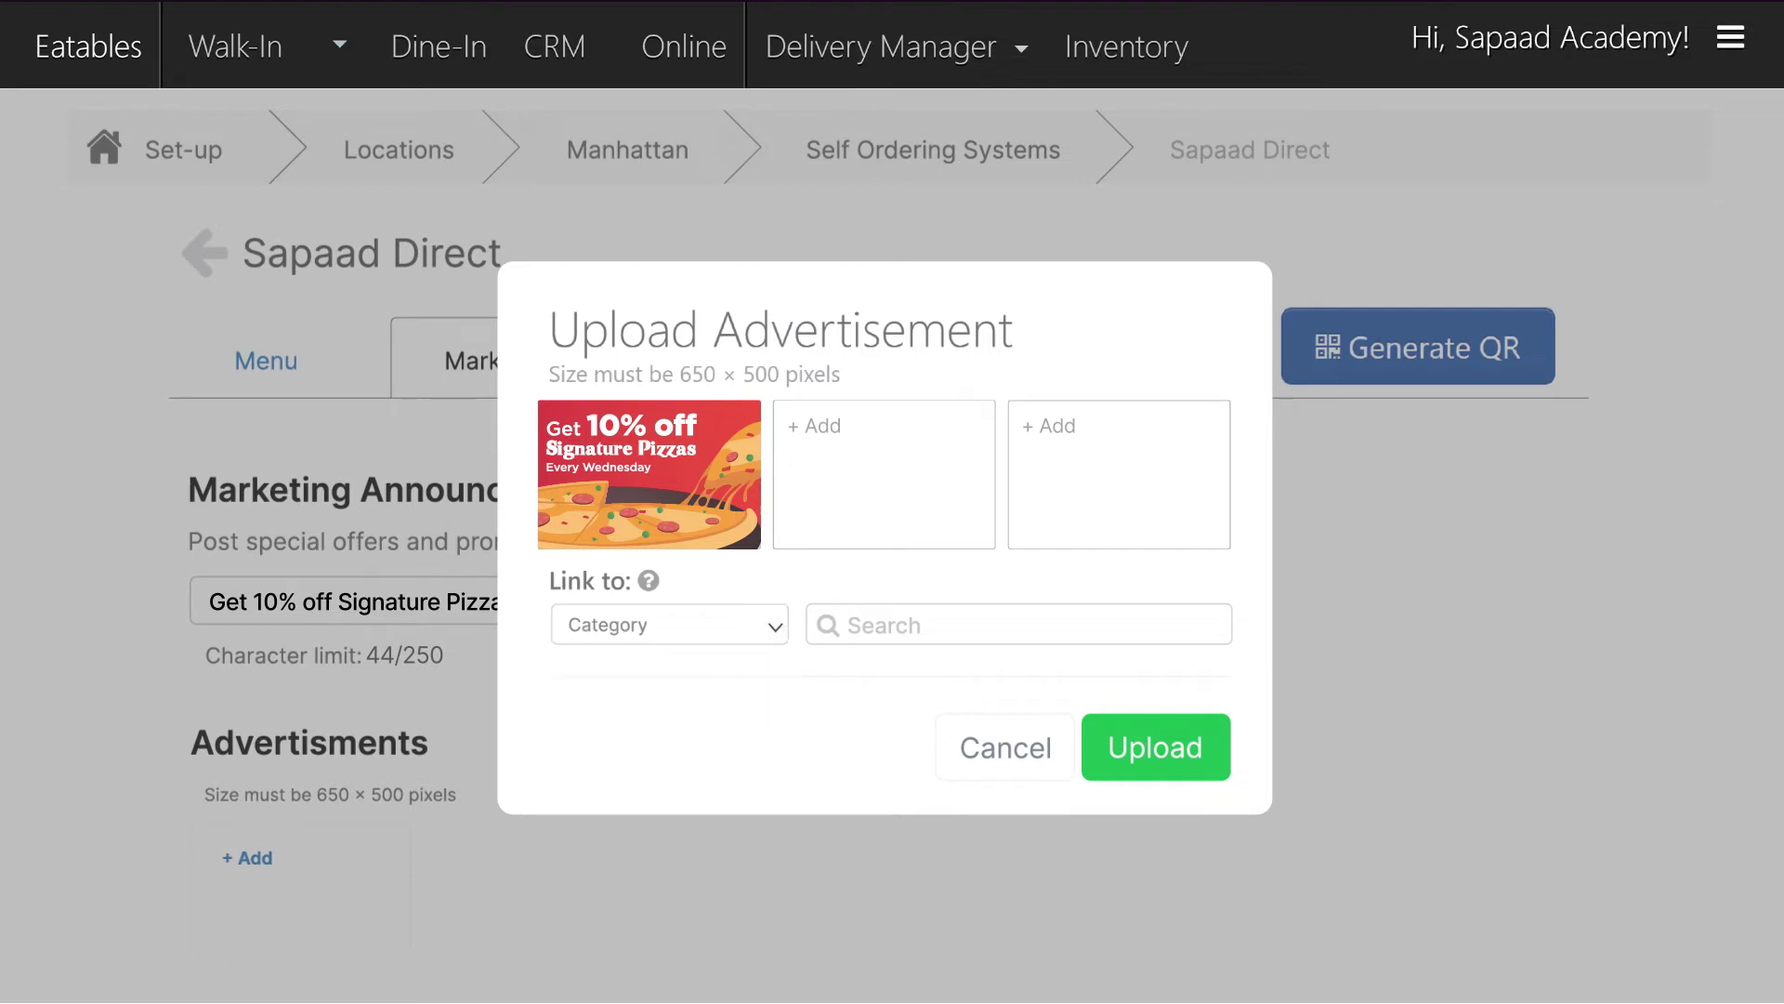
click(1206, 631)
text(Pizzas)
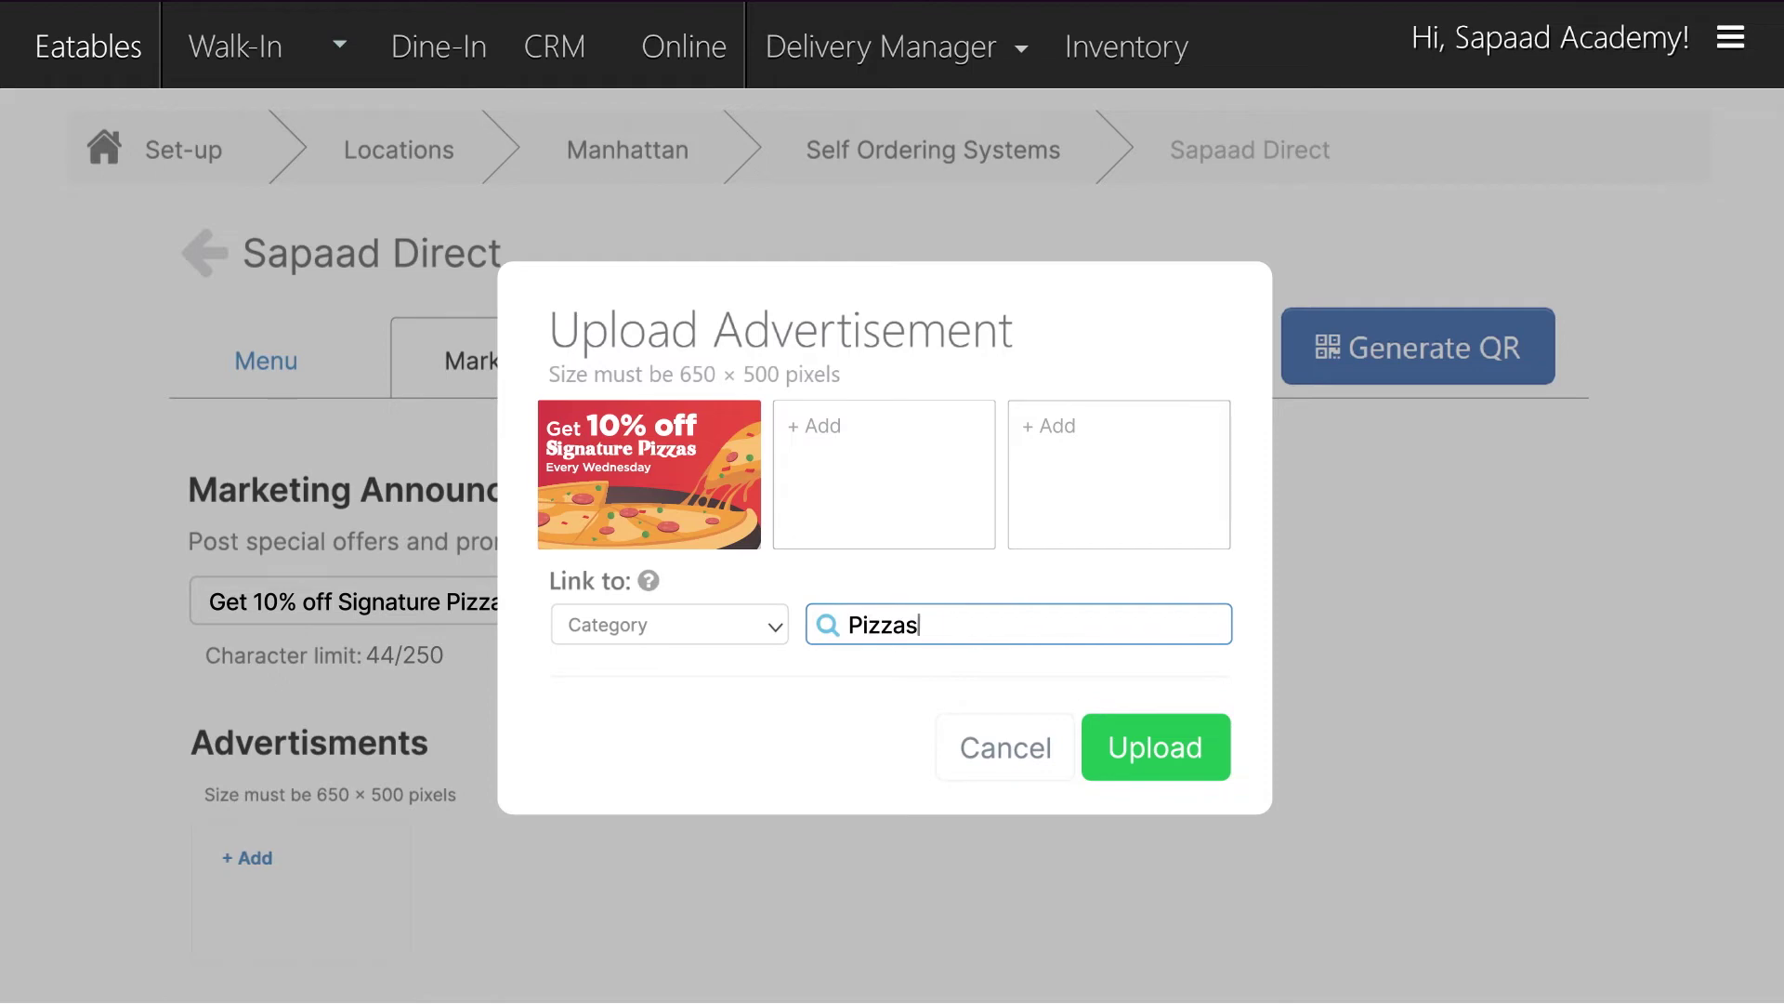
click(1156, 747)
- Generate the store's ordering QR code and close the QR-ready window
scroll(674, 557, down, 5)
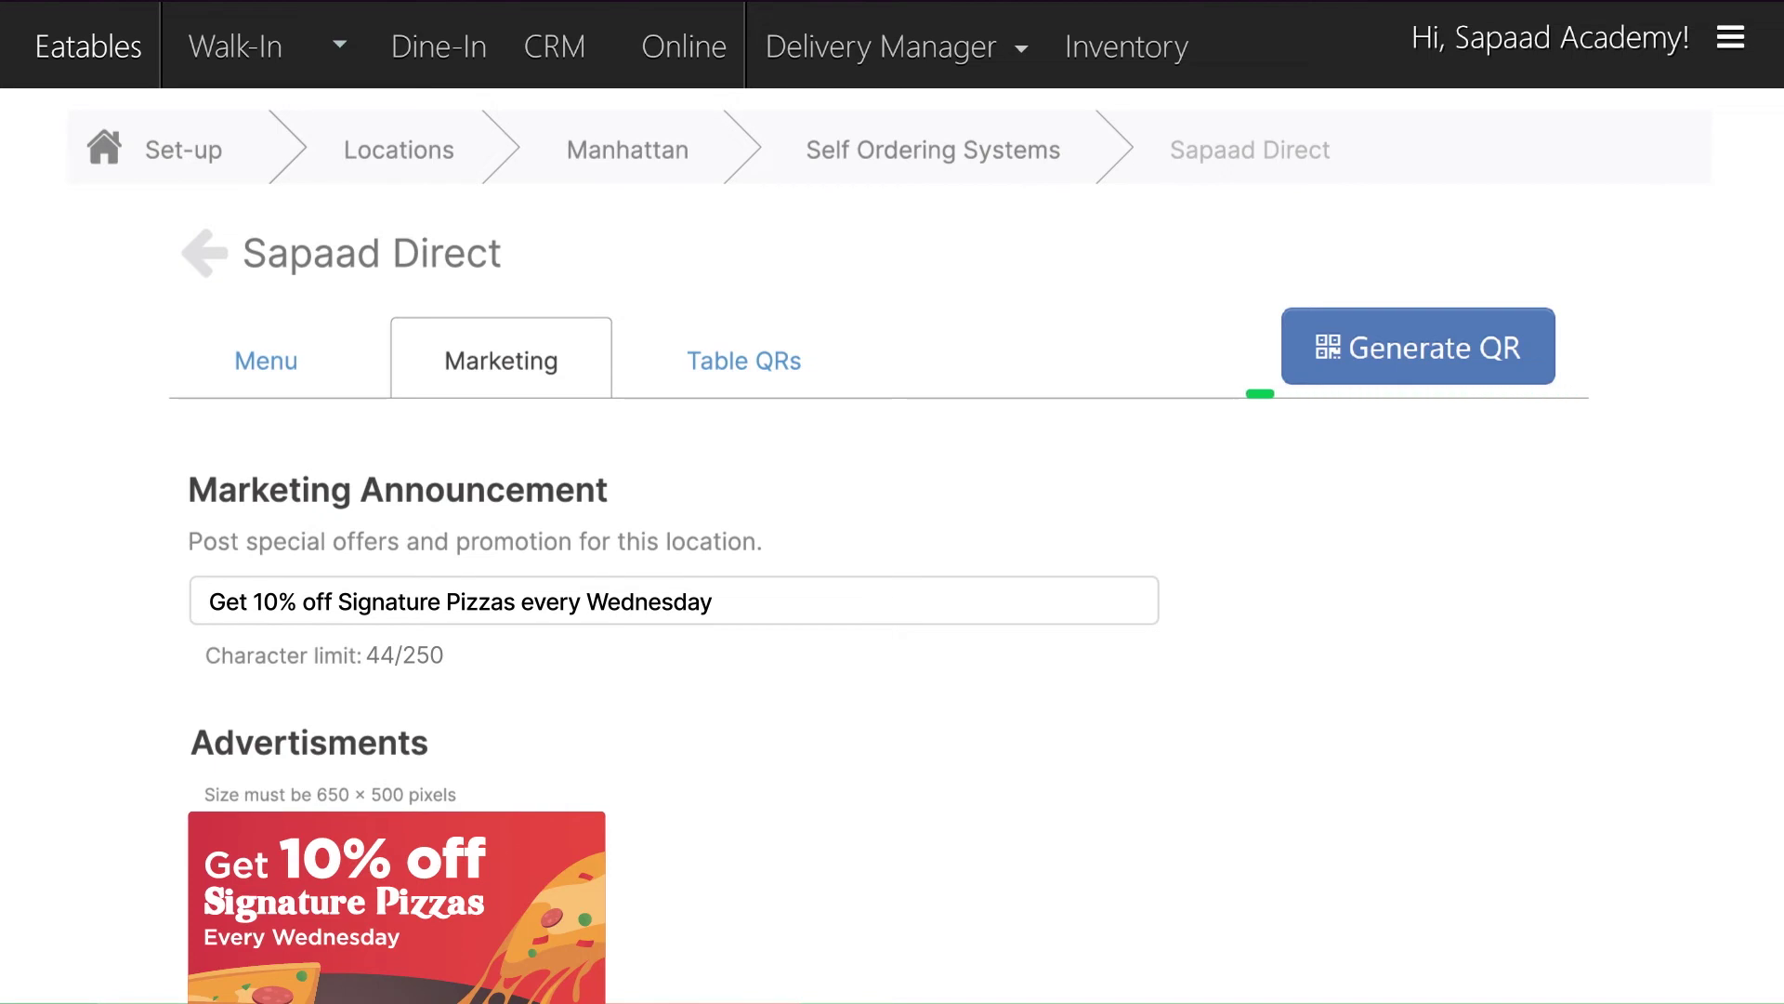
click(1533, 350)
click(987, 883)
click(808, 365)
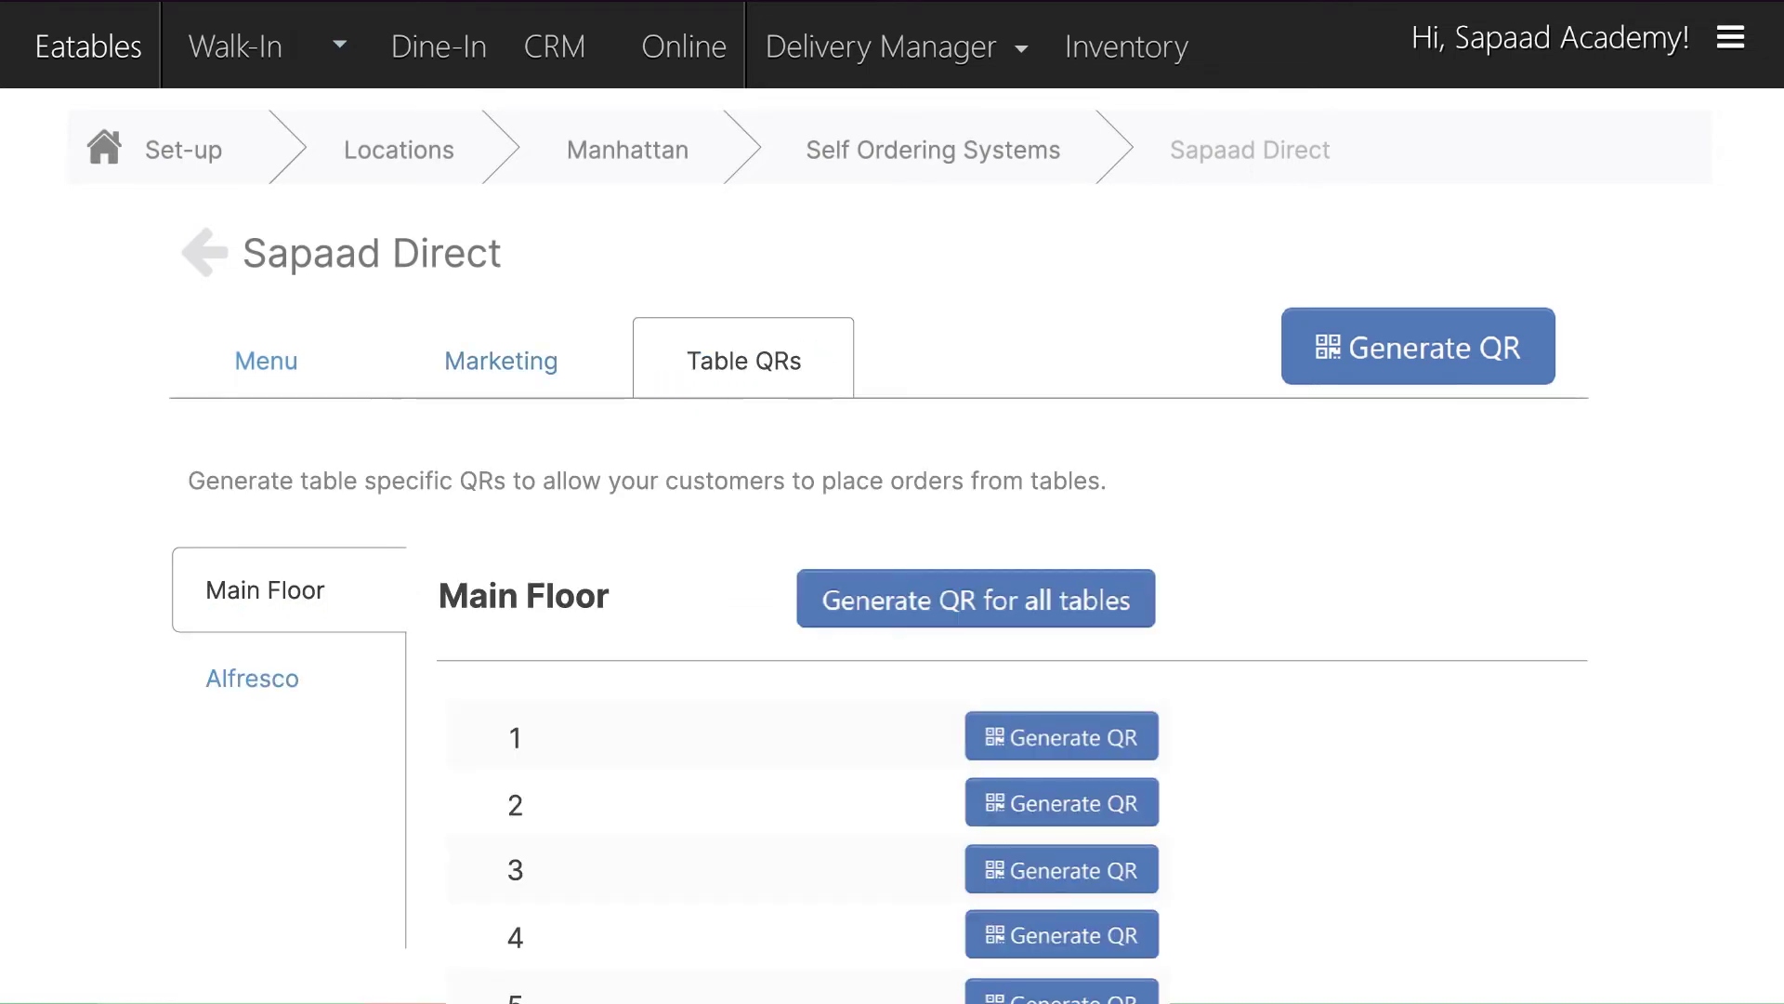
- Generate the QR code for Main Floor table 1, then for all Main Floor tables
scroll(836, 546, down, 1)
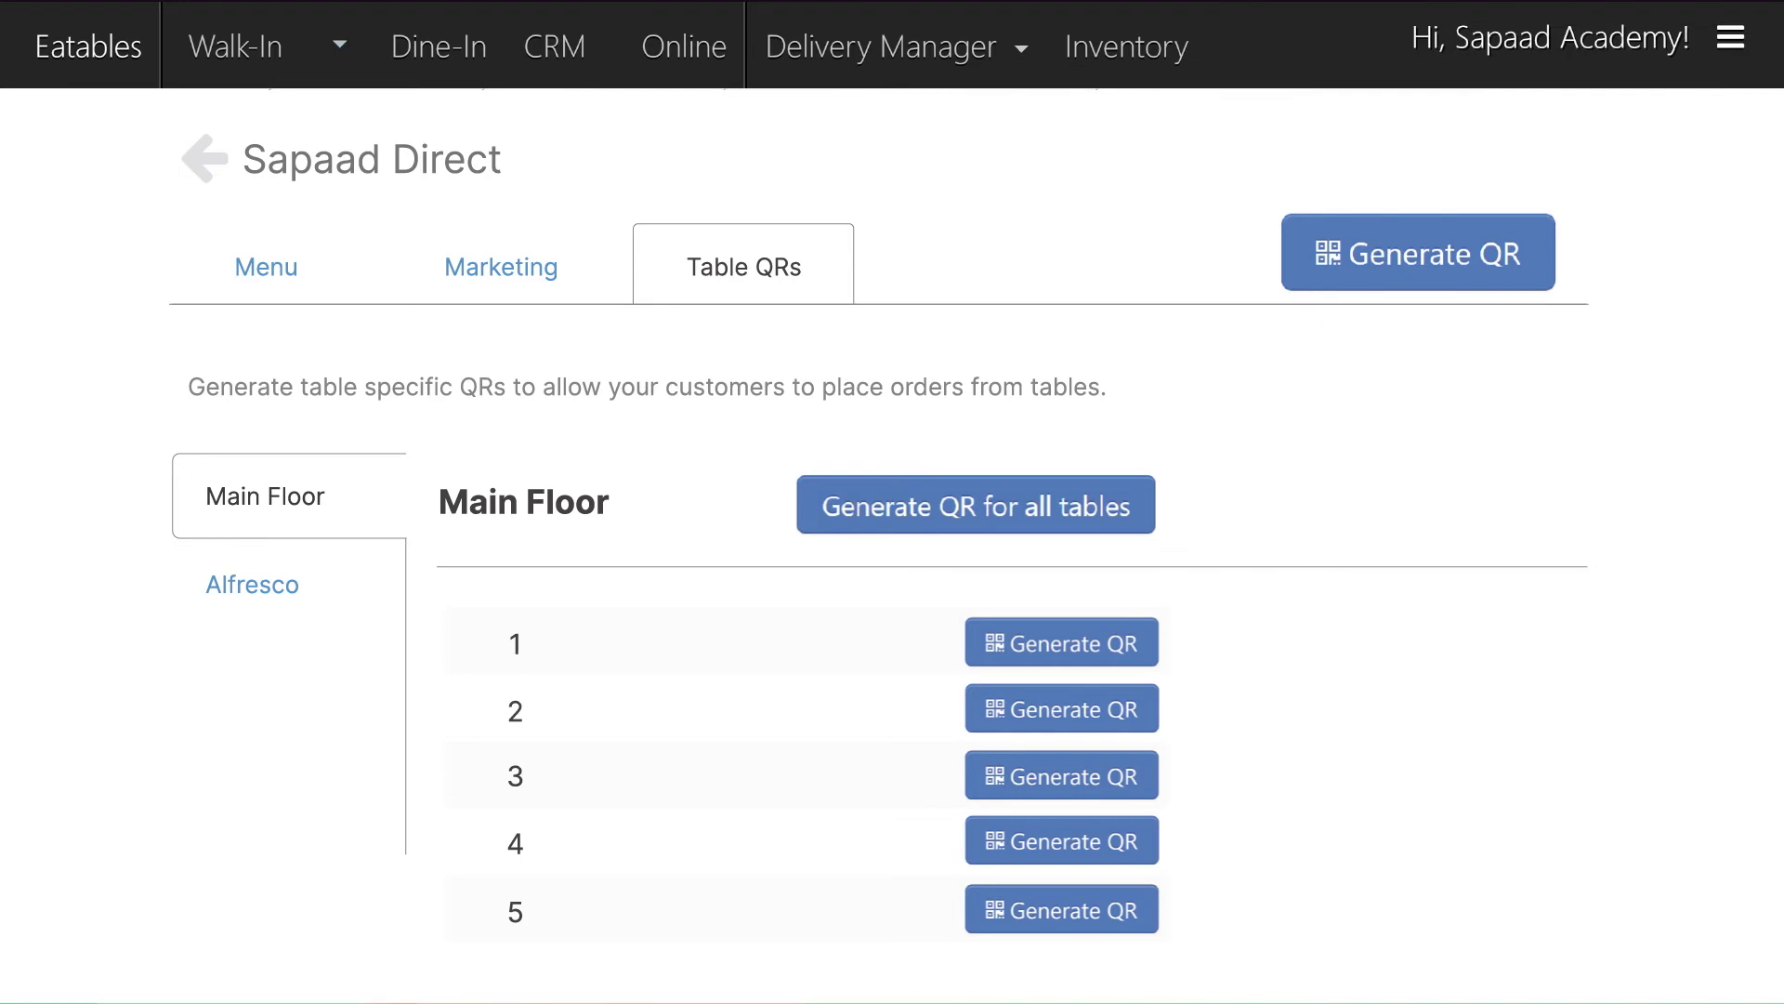
click(1141, 654)
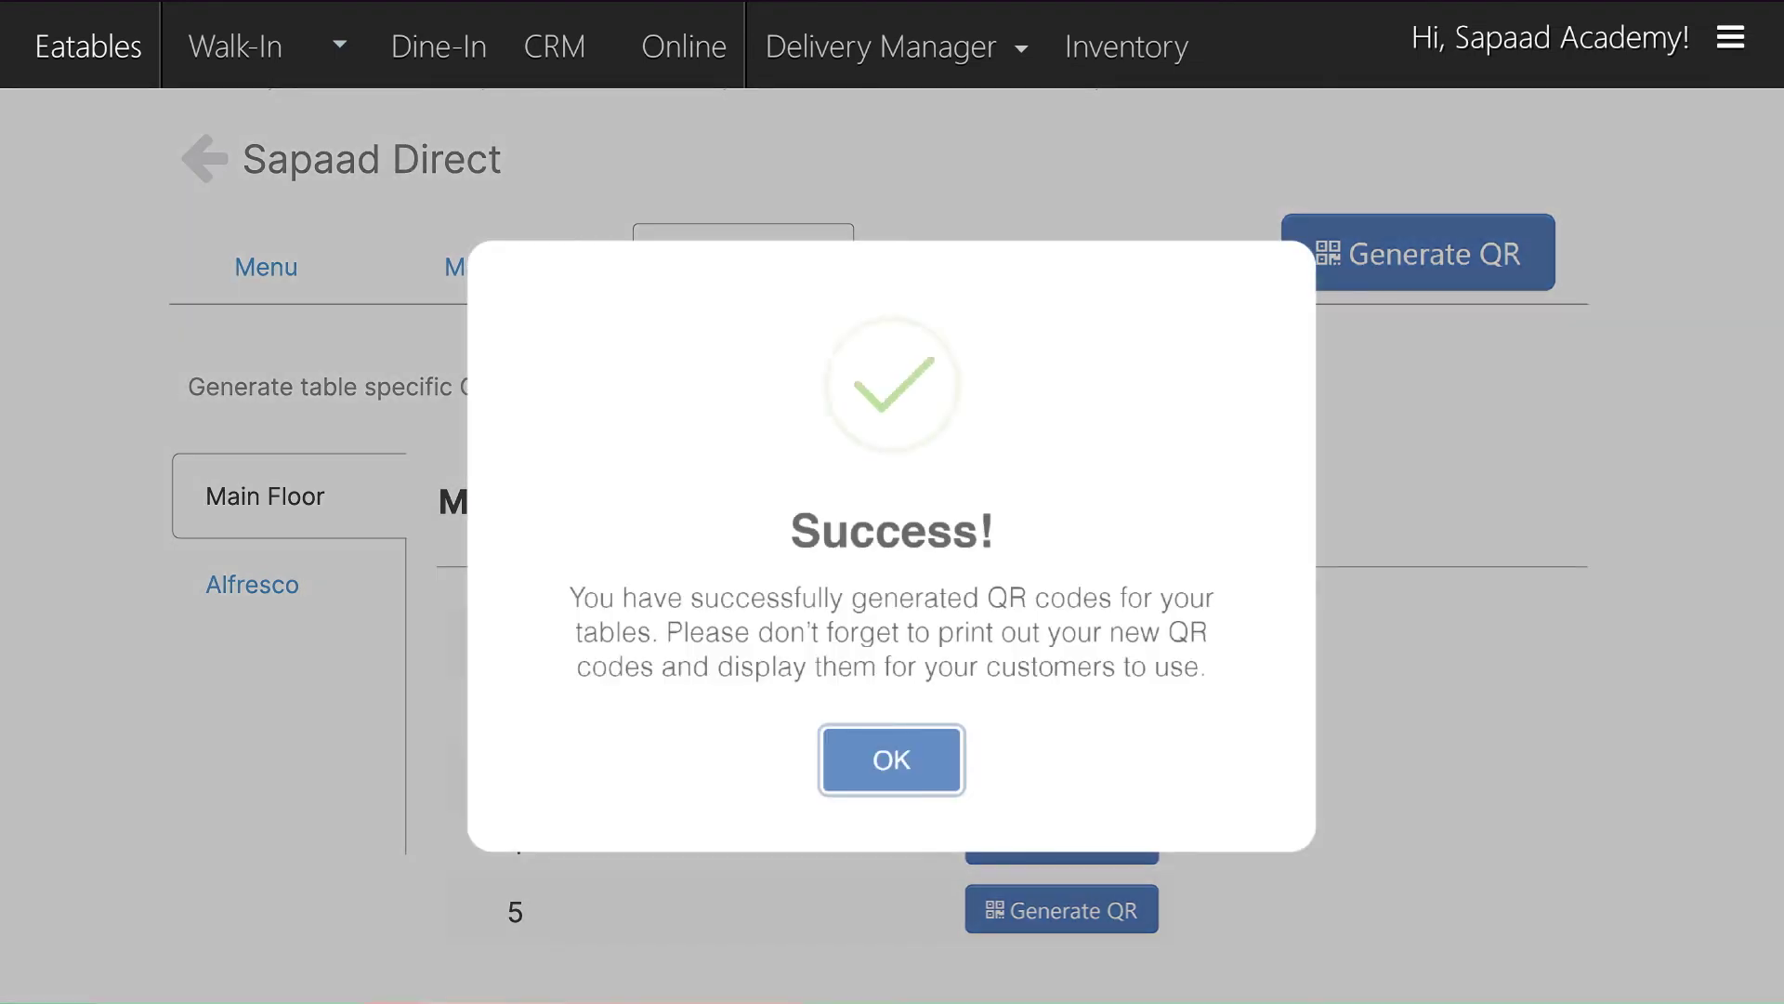
key(Return)
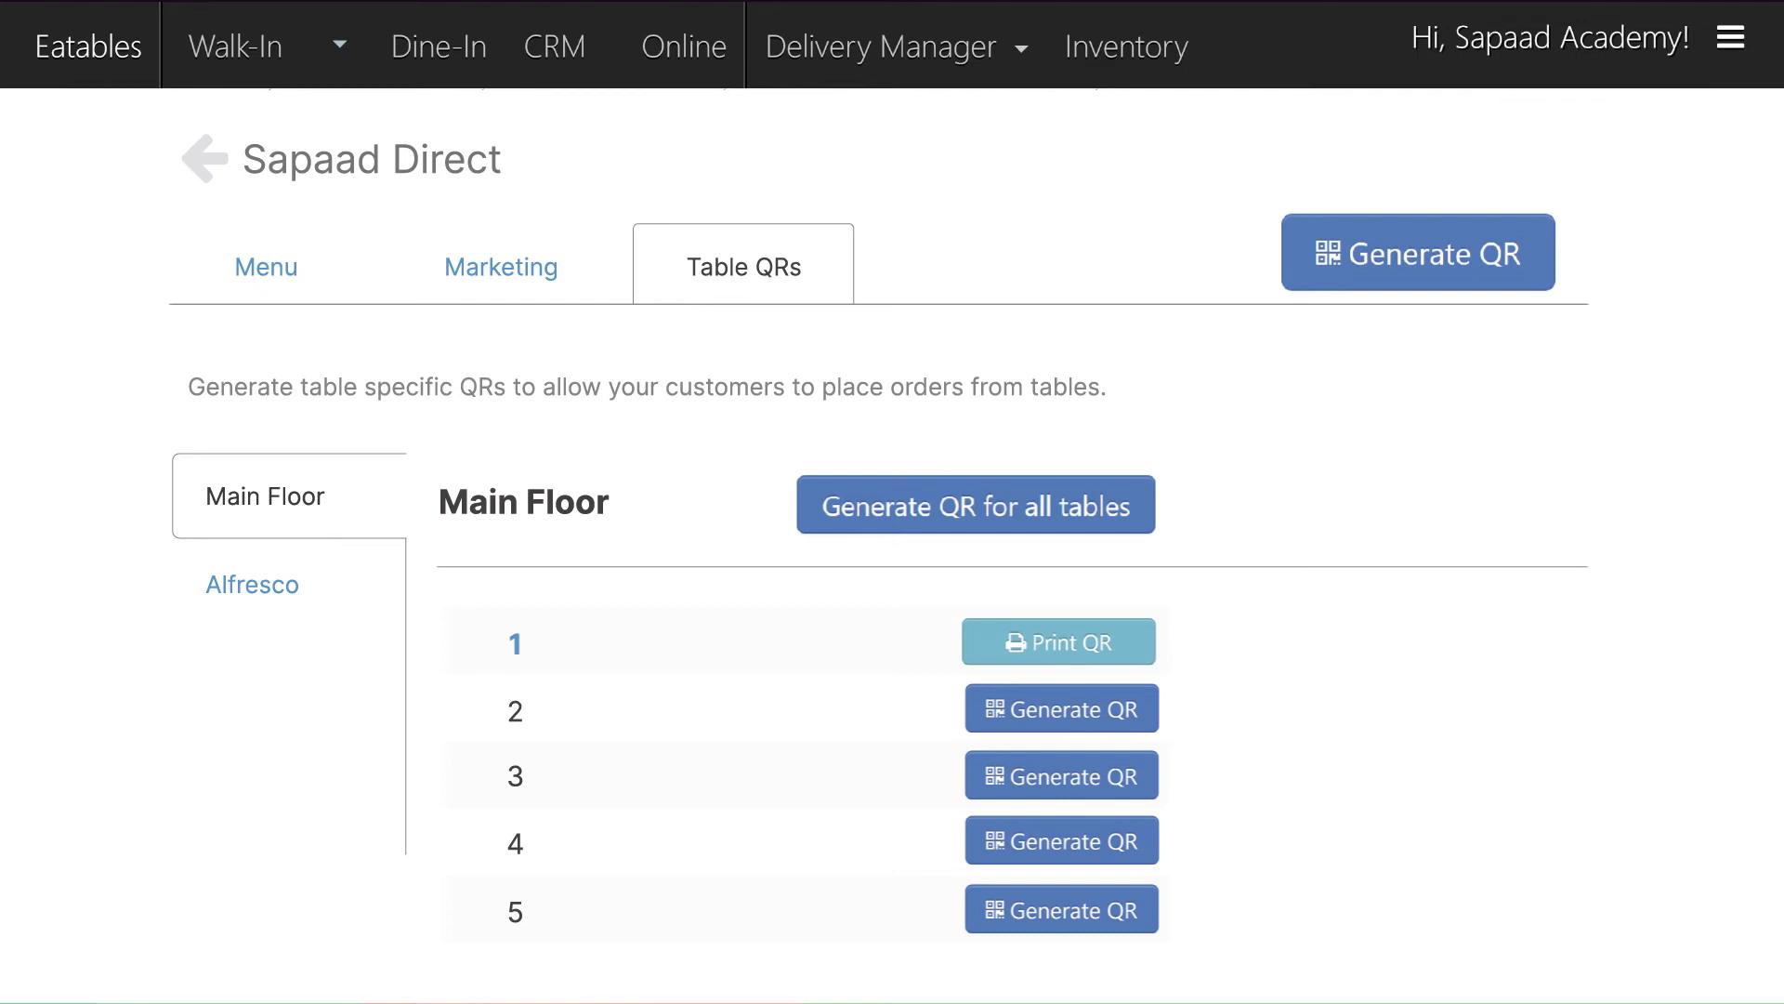
click(1139, 510)
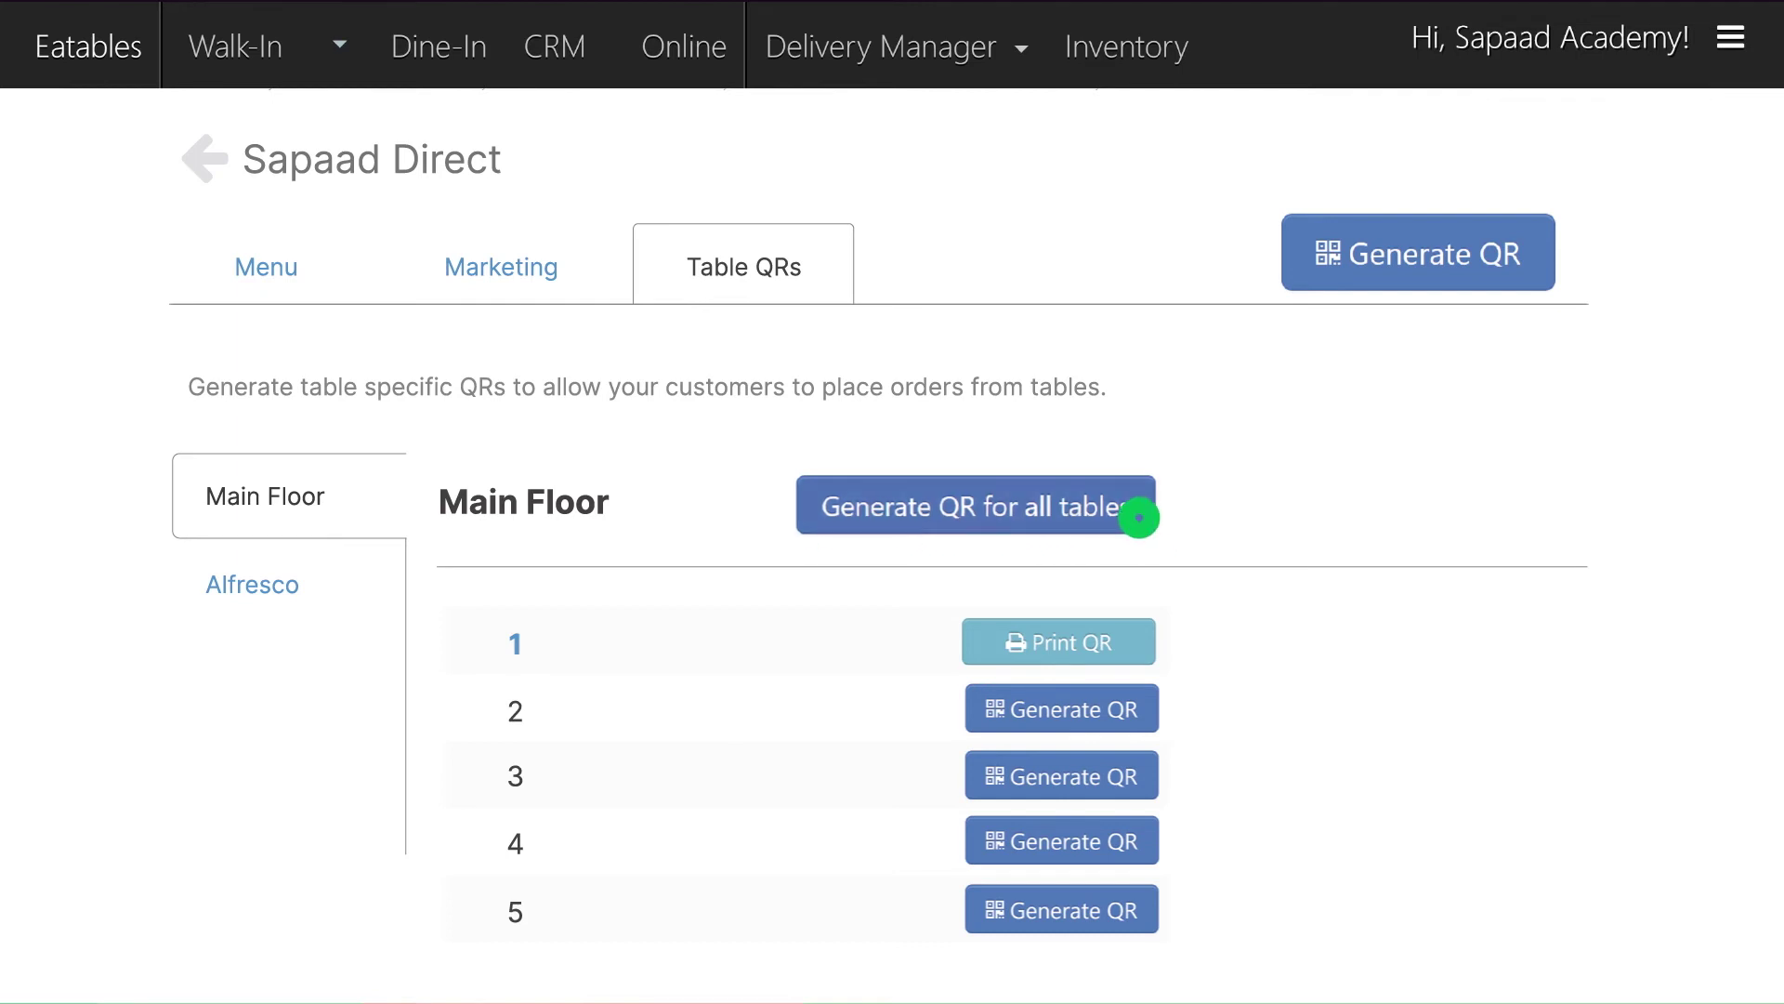
- Acknowledge the success message for the Main Floor table QR codes
key(Return)
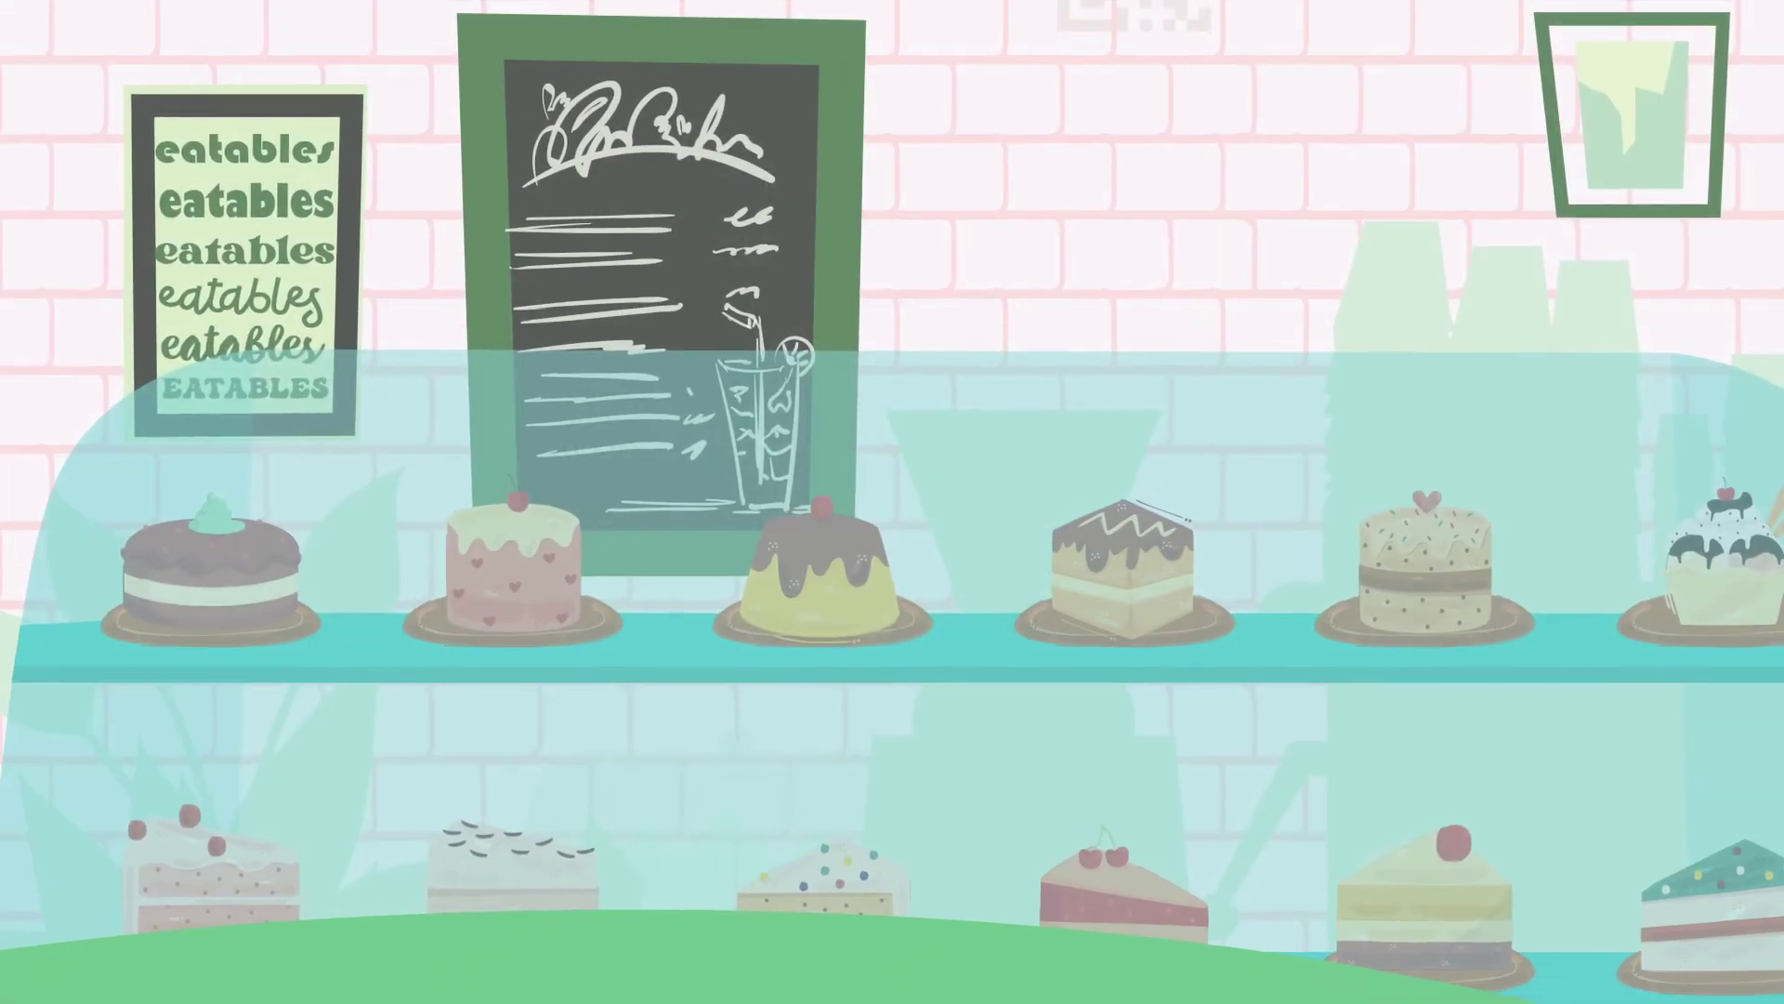